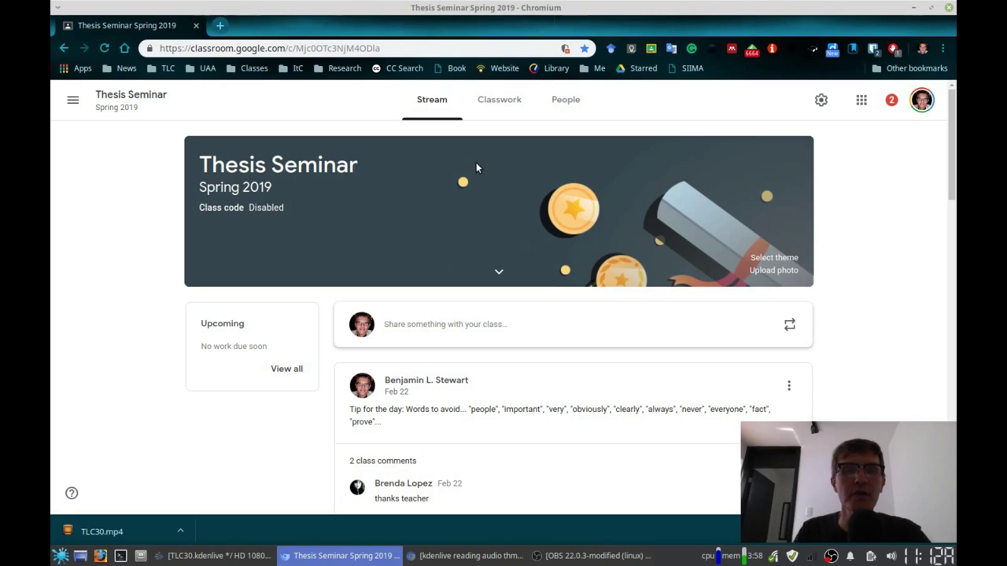
Open the Thesis Seminar Classwork page, expand Week 1, and open the WriterDocs shared folder
click(504, 105)
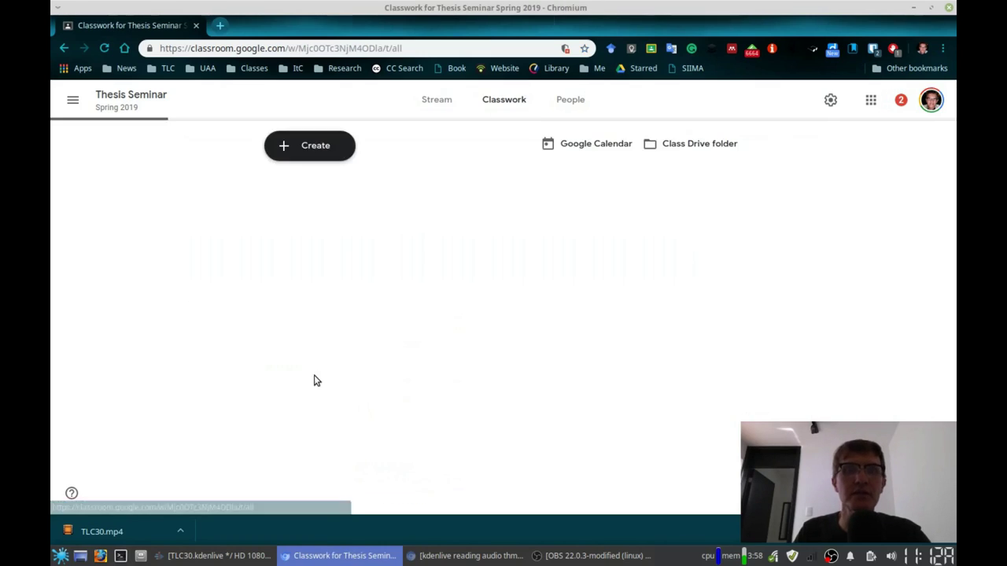
click(443, 104)
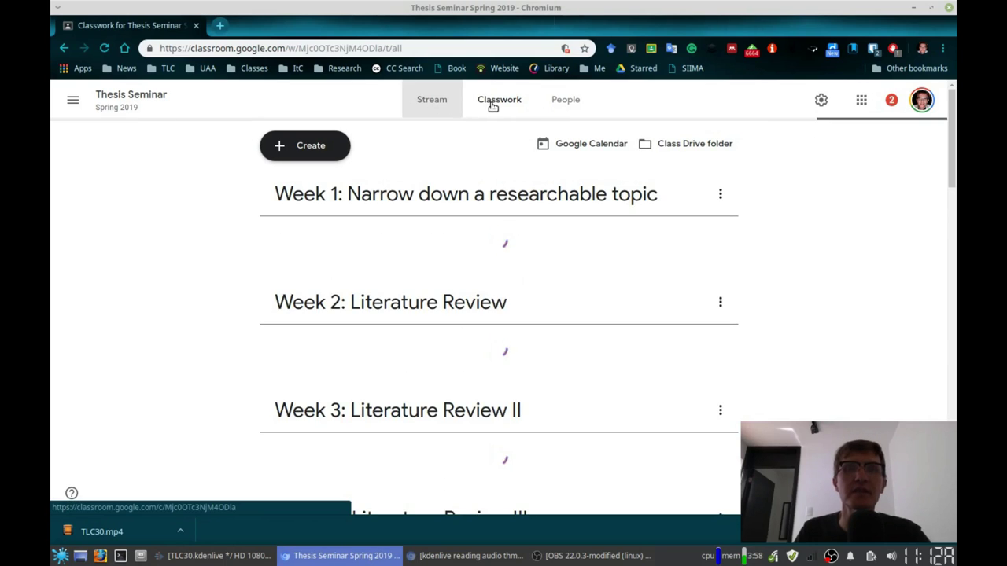
click(479, 118)
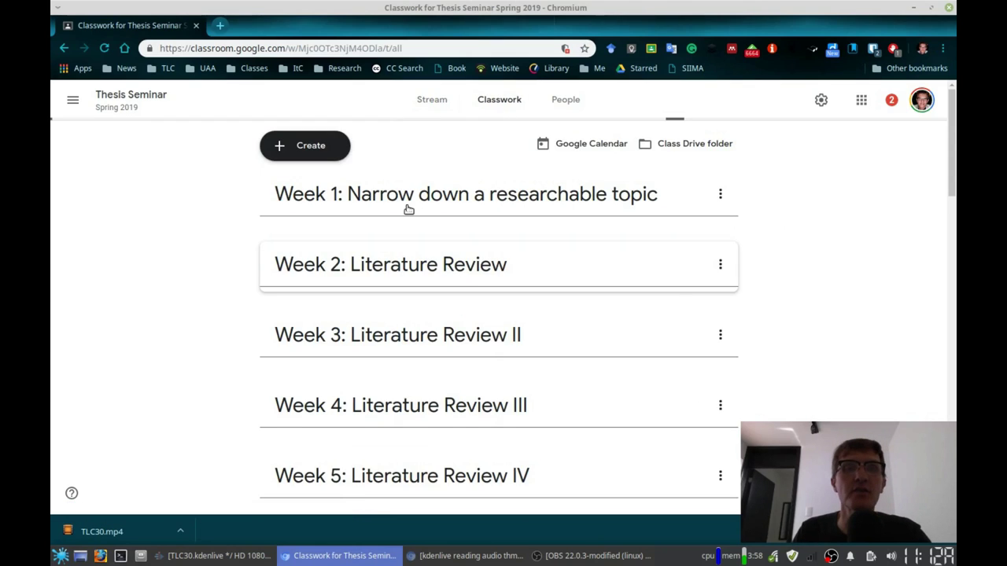
click(407, 197)
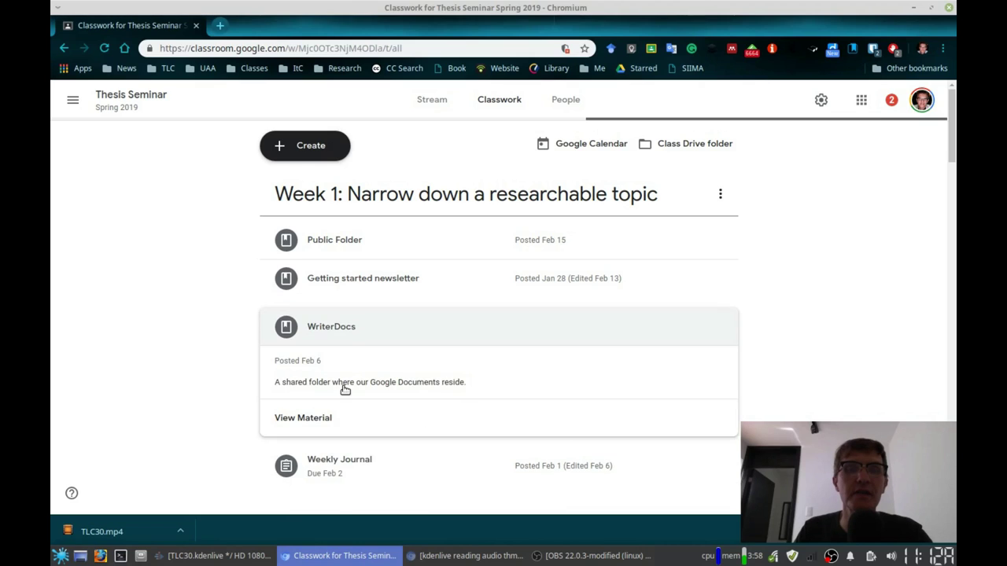
scroll(362, 392, down, 2)
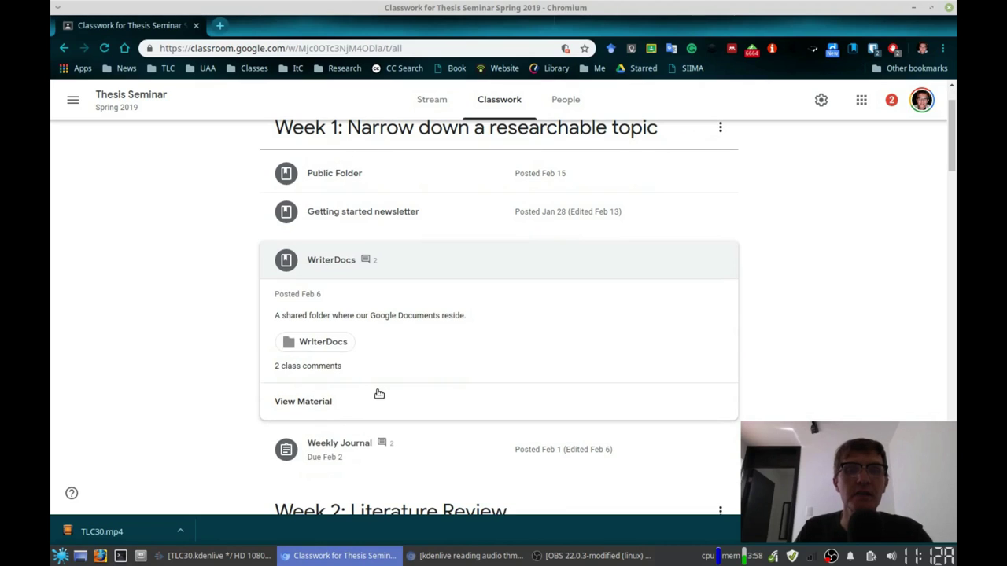
click(328, 401)
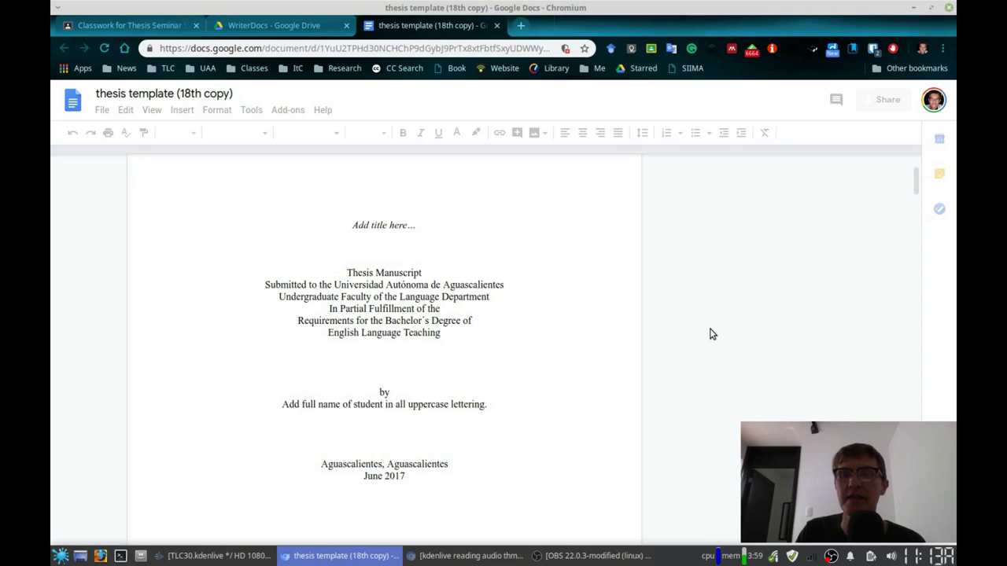
Scroll past the title and approval pages to the introduction and 'First heading (based on first topic)'
scroll(710, 335, down, 1)
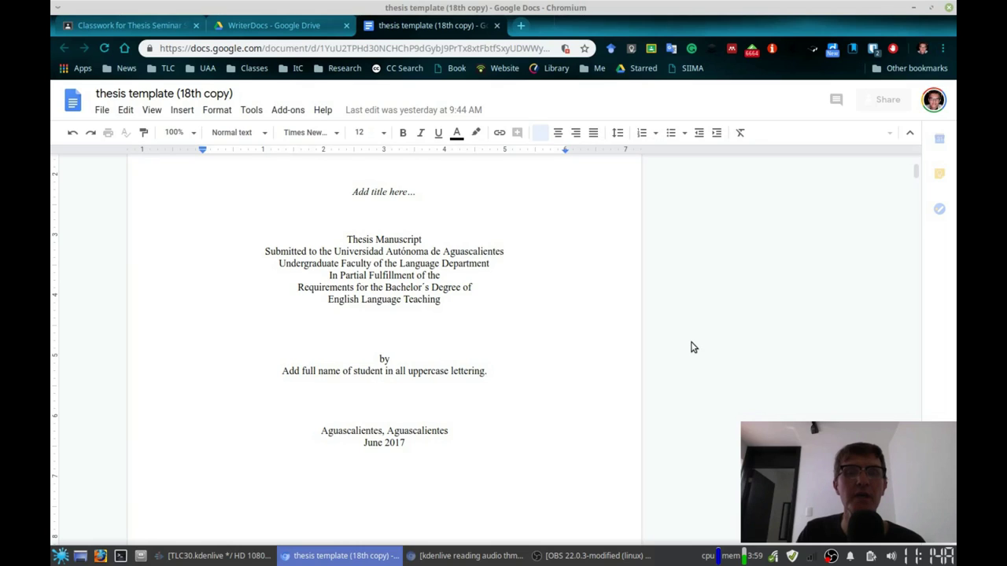
scroll(719, 331, down, 3)
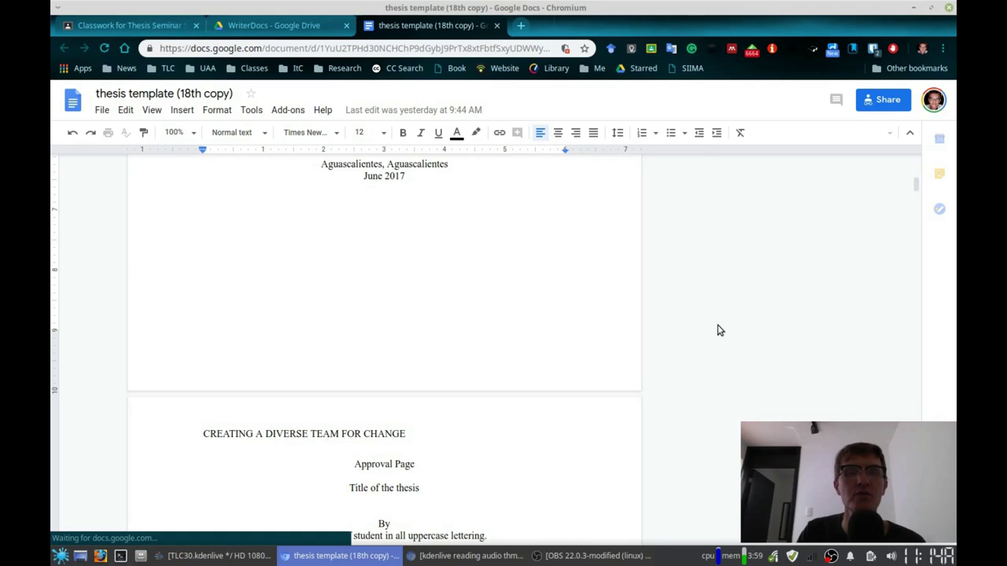
scroll(719, 331, down, 2)
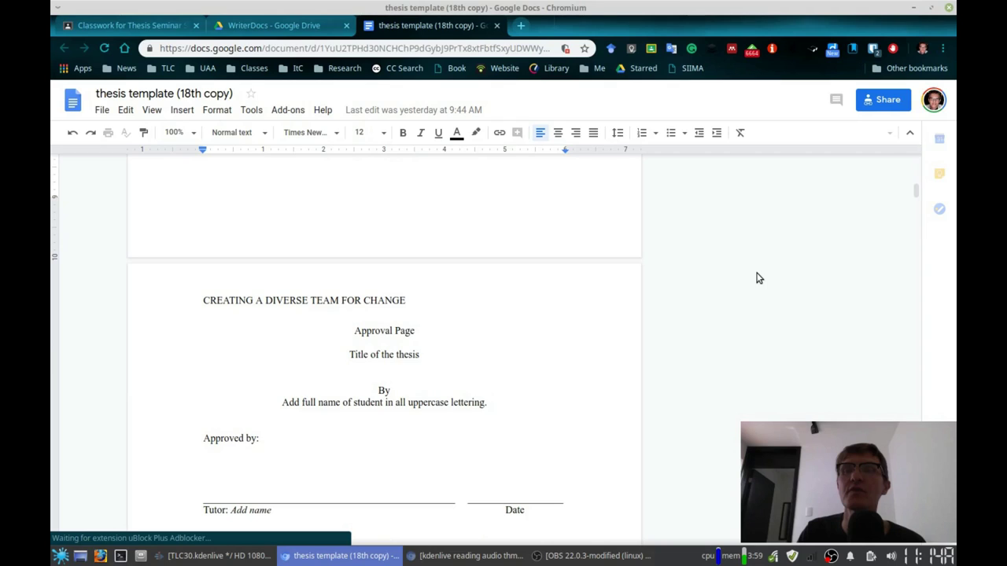
scroll(718, 308, down, 5)
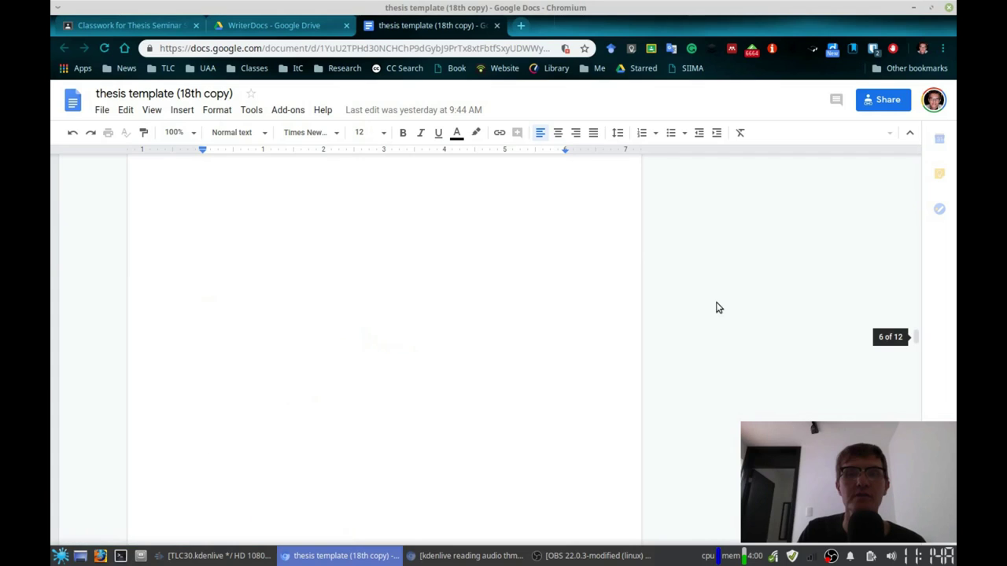
scroll(718, 308, down, 3)
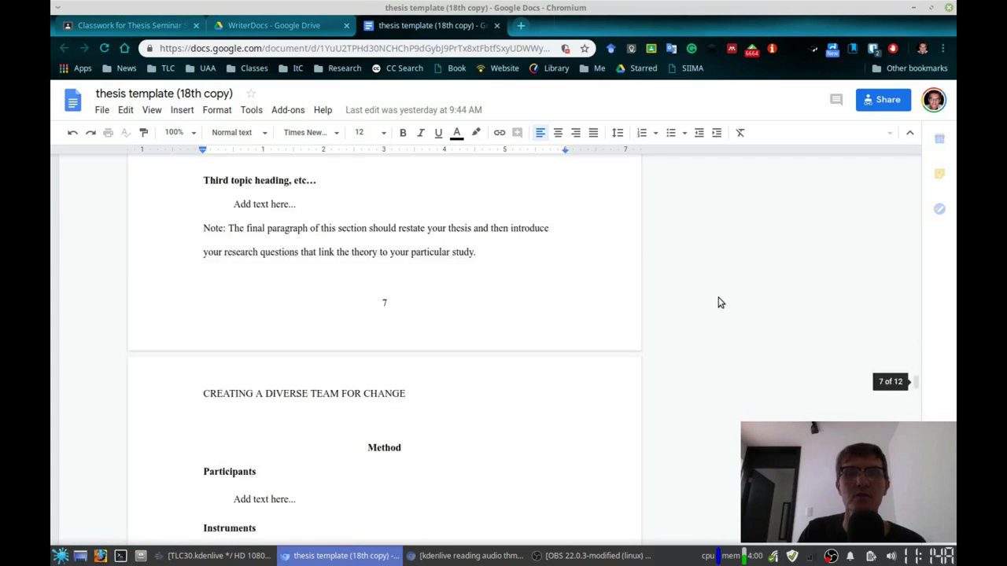
scroll(717, 302, down, 5)
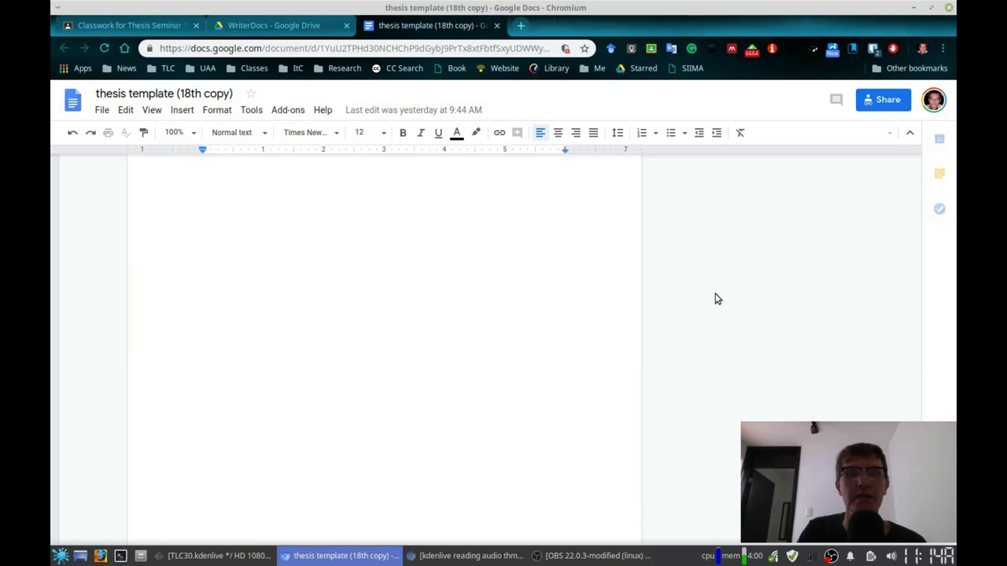
scroll(719, 298, down, 2)
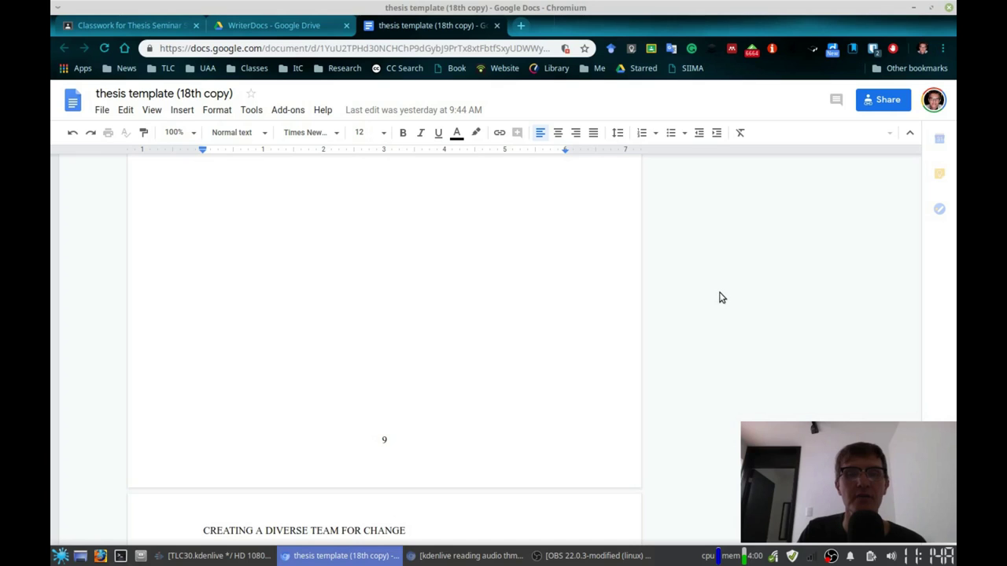
scroll(722, 298, down, 5)
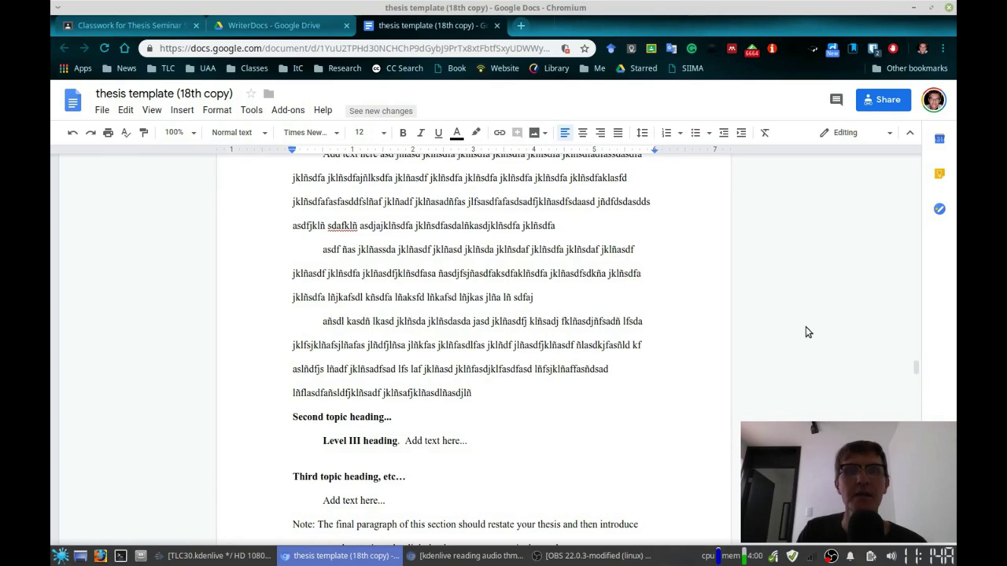
scroll(805, 332, up, 3)
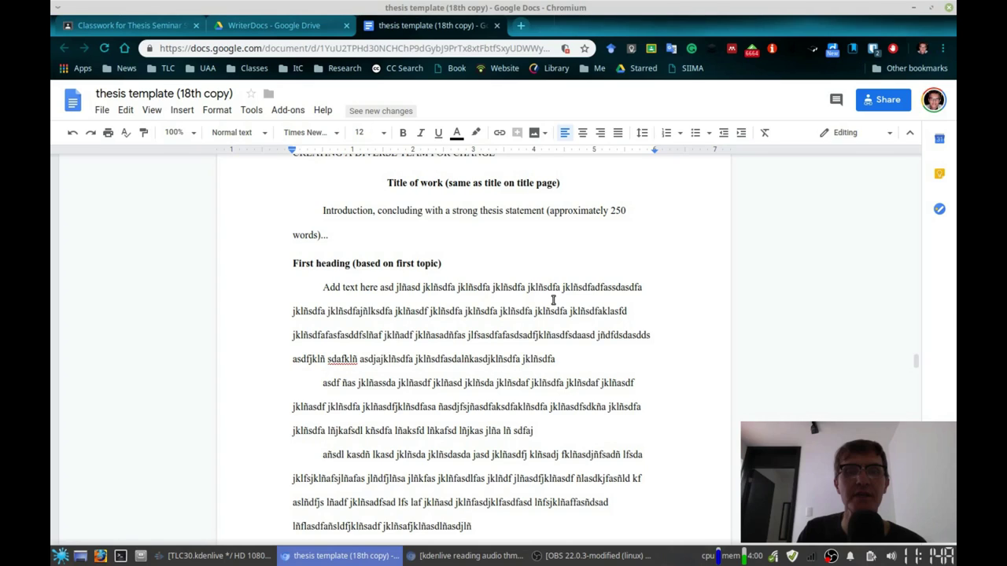
Delete the second and third gibberish paragraphs under First heading, keeping only the first
key(ctrl+shift+Up)
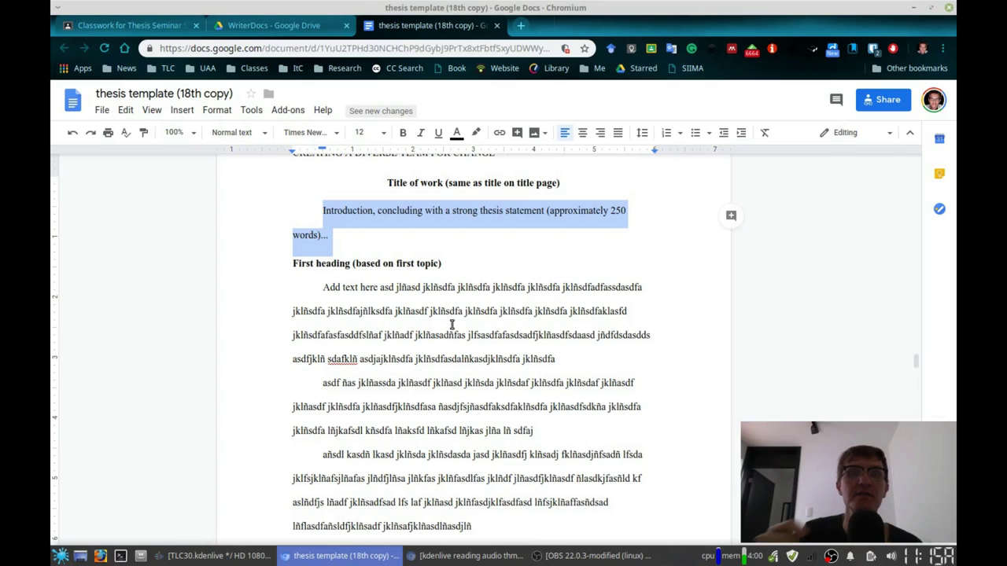
double_click(329, 236)
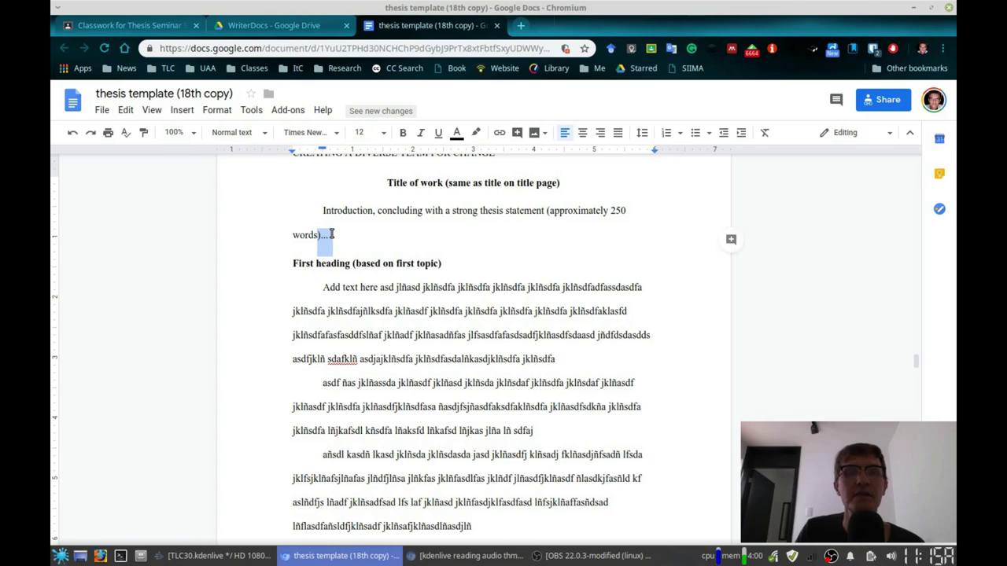
click(291, 265)
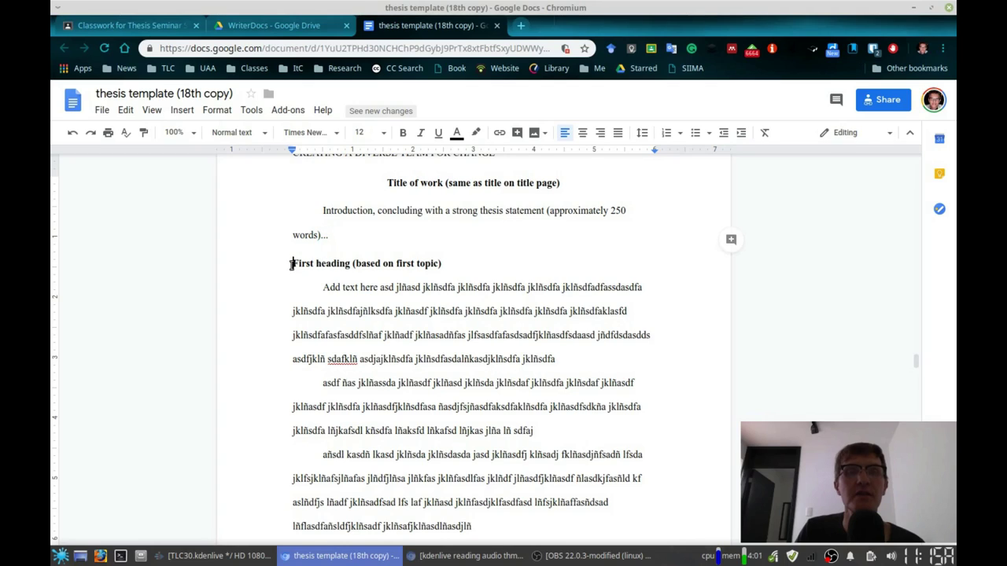
drag(291, 264, 465, 267)
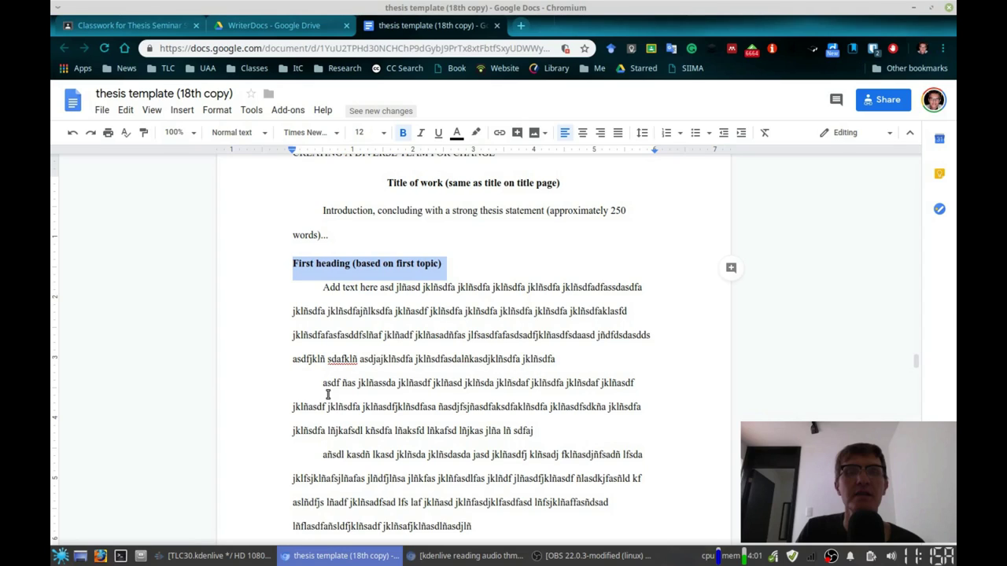
drag(328, 394, 488, 488)
key(BackSpace)
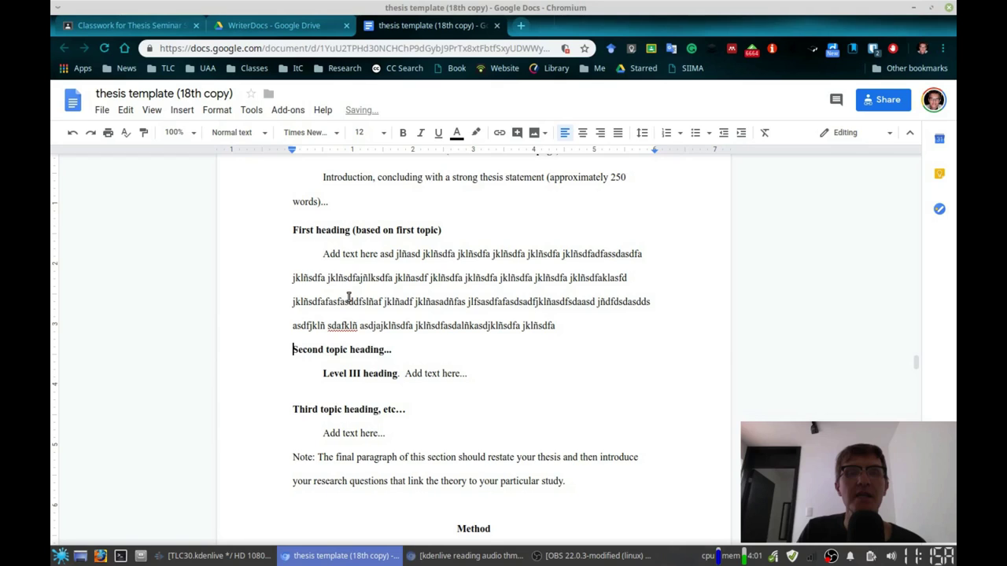
shift+click(382, 253)
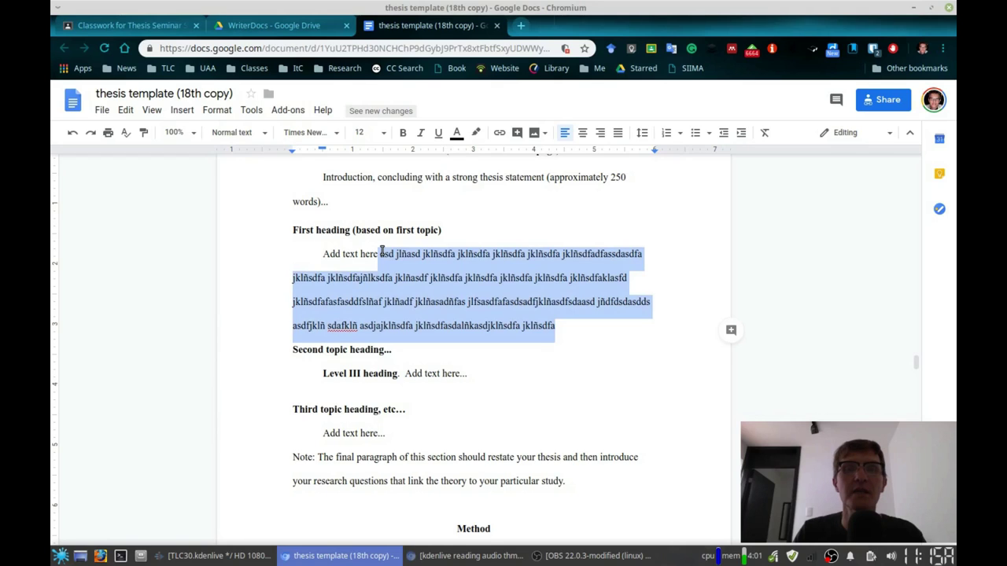
Replace the selected filler text with newly typed gibberish filler broken up by spaces
key(BackSpace)
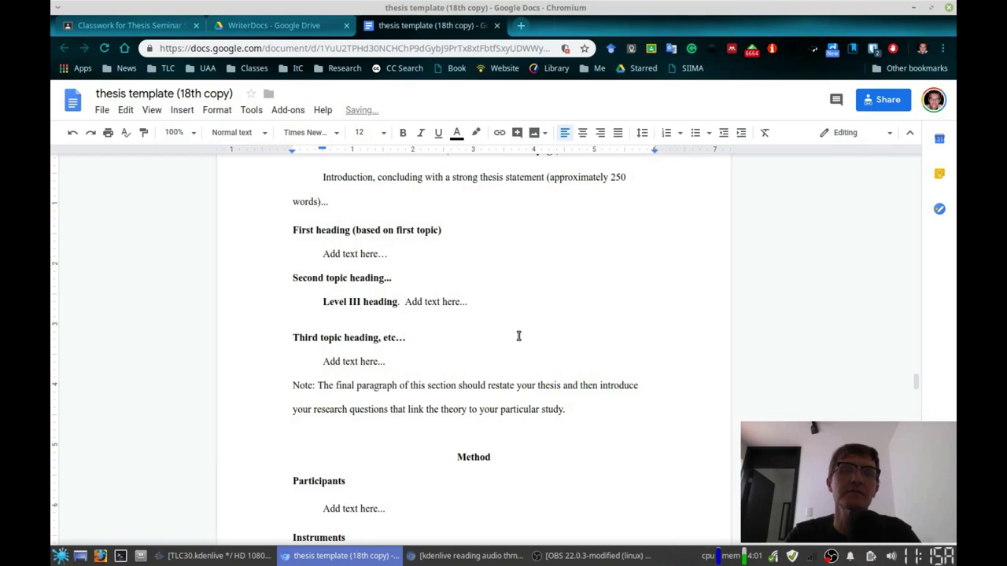
text(ñdsflasdlñasdfñlasdfñlasdlñasdfñ lasdflñsadflñasdfjklñjlkasdfkldfsklñasdfjklñasdfjkl jadsklasdfjkasdfdkñlasdf ñklasd)
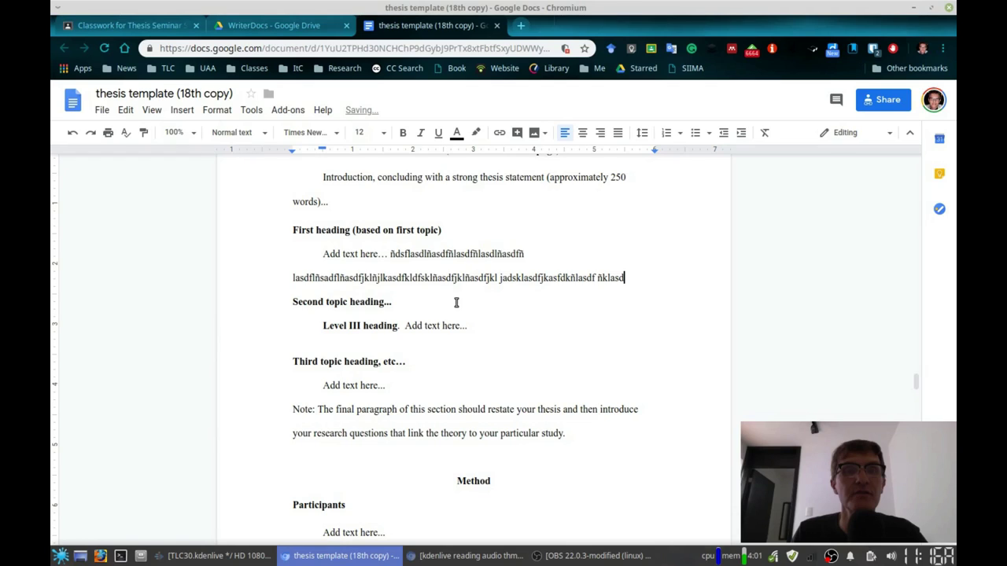
text(fj kasdfj ñasd jkldkdkd ñlkasdfjldfasdfñ lasdf ñasdfñlasfdjñasfdñasdkasdfñklasdfjafsdjkasfdasdkñlasdfñlasdflñfadslñasdfñj afsdñjafsdk asfd jkasdfjk lasdflñasd ñklasd klñasdlñfadsfasdñfasdfasdd ñkldkds ñkladñlk asdadsfajkldsajdsf ñalsdfkasdfkasdfañ kd ñklasdfk ñl)
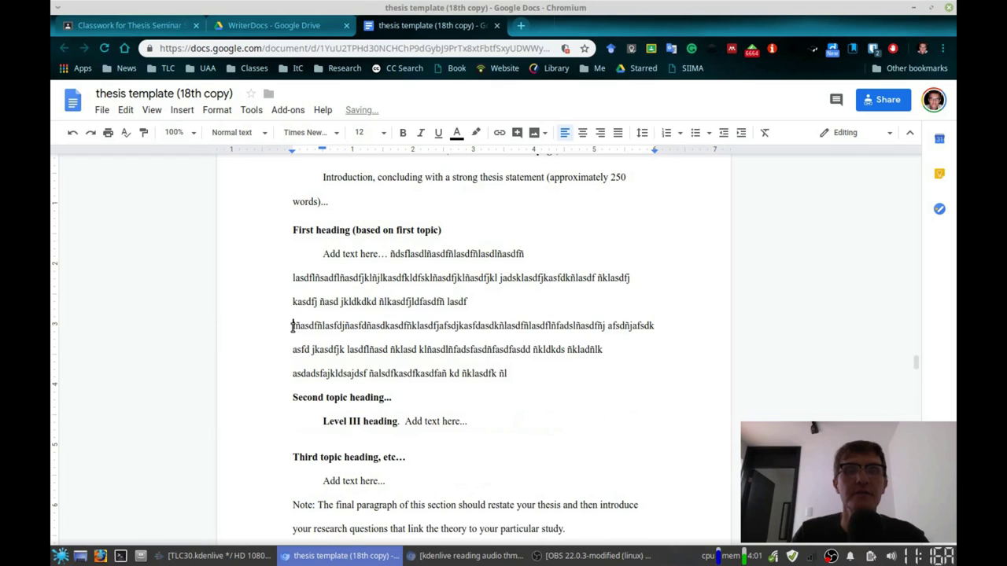
text(l)
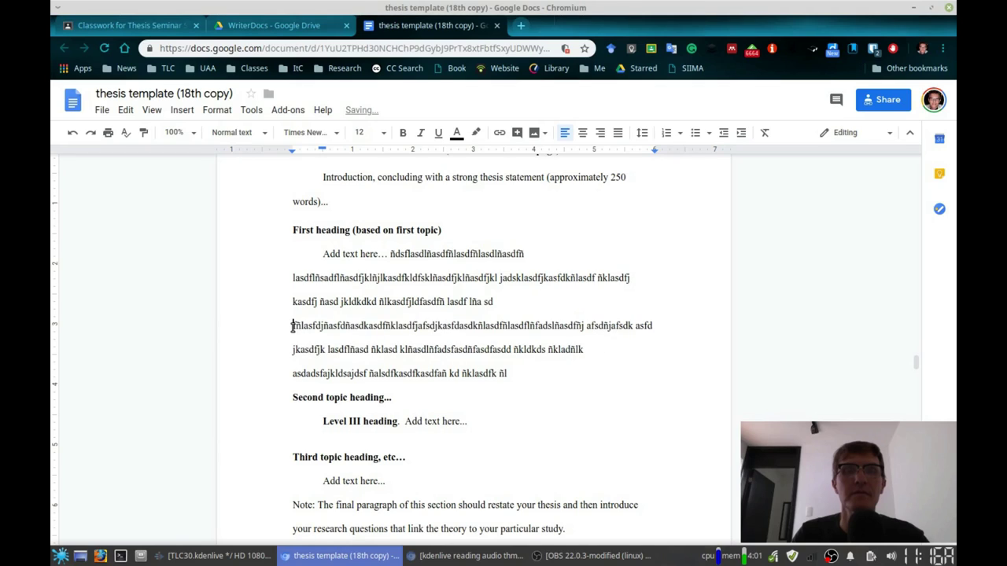
key(space)
key(Right)
key(space)
key(Right)
key(space)
key(Right)
key(space)
key(Right)
key(space)
key(Right)
key(space)
key(Right)
key(space)
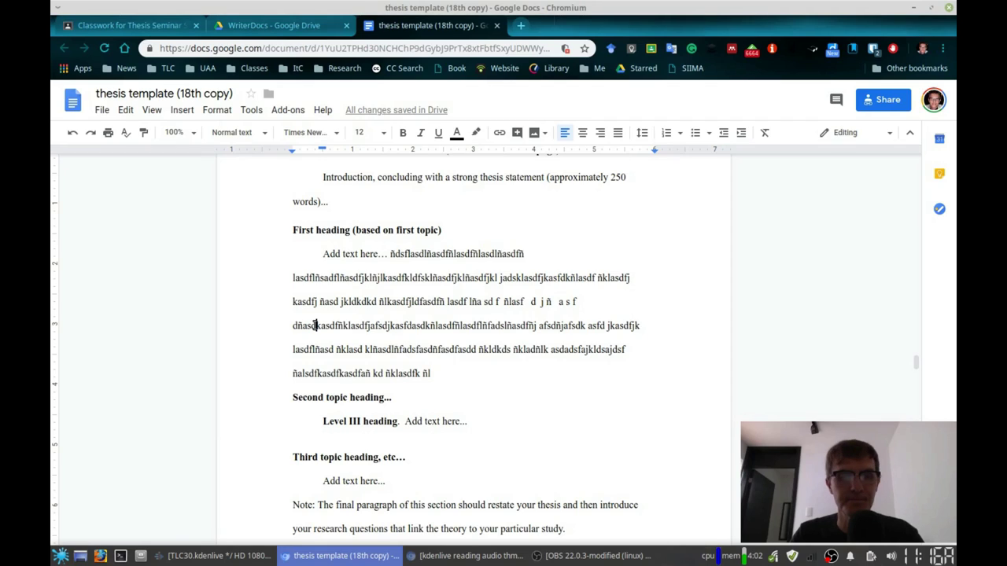
Undo and redo edits until the paragraph's period and the blank line before Second topic heading return
key(ctrl+z)
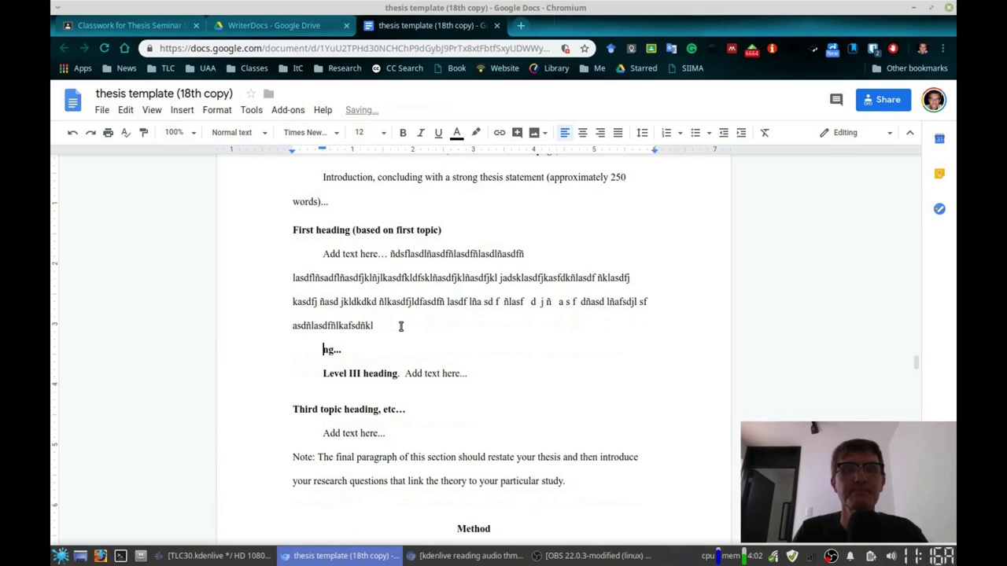
key(ctrl+y)
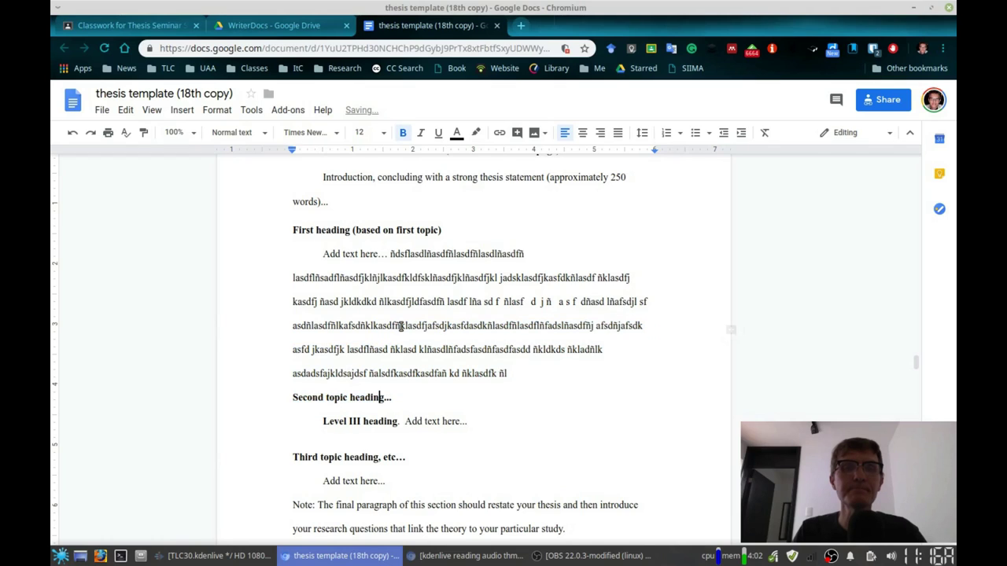
key(ctrl+z)
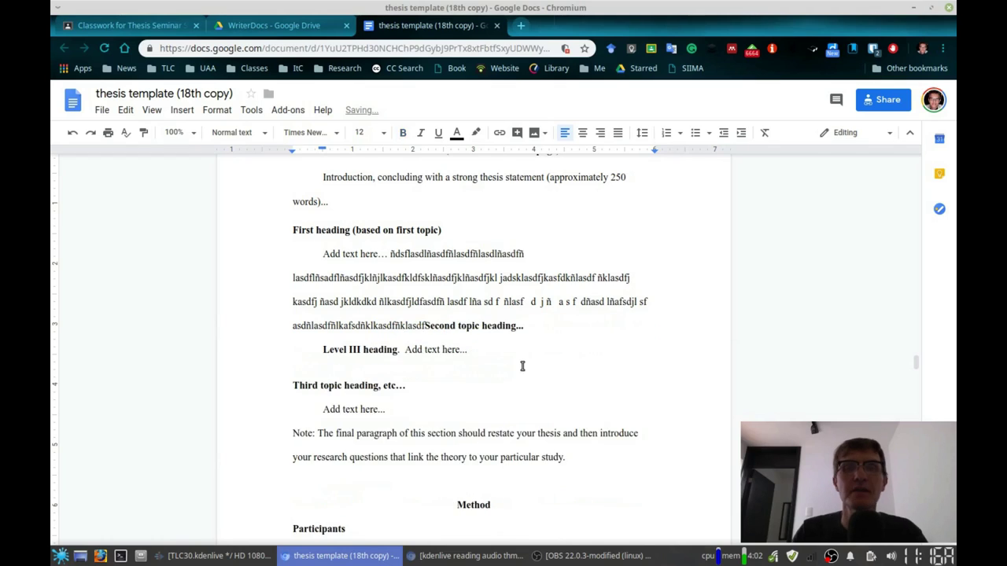
key(ctrl+z)
key(ctrl+z)
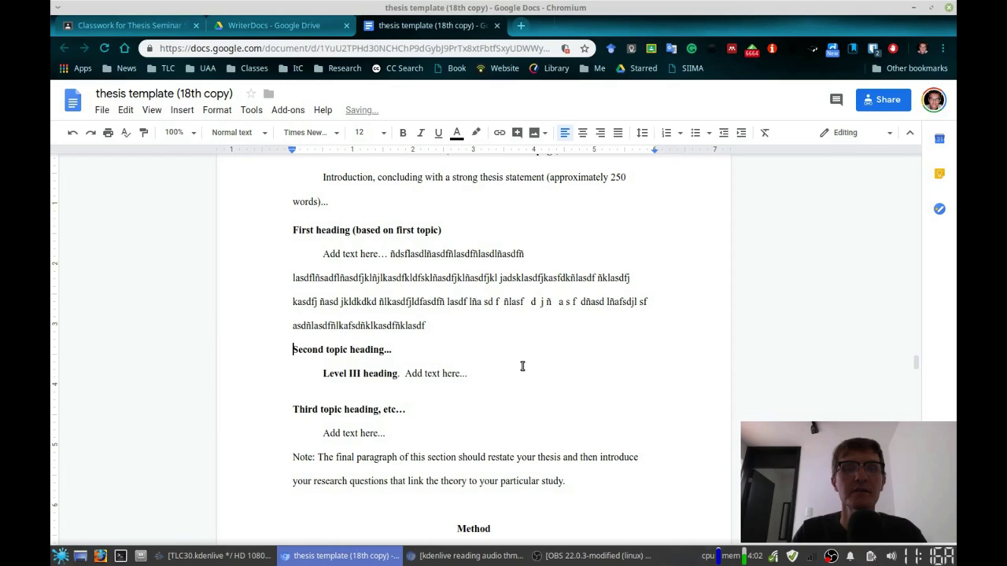
key(ctrl+z)
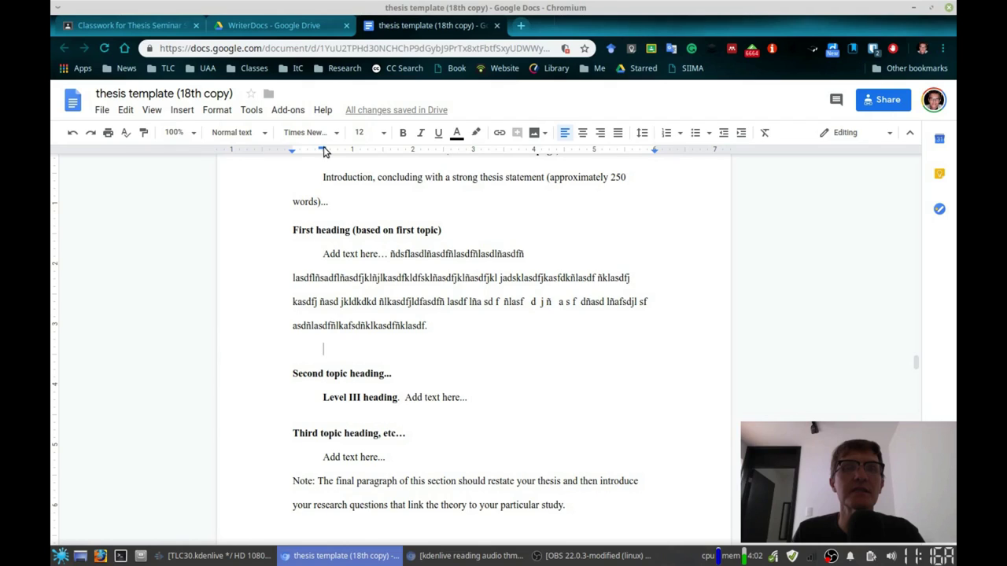
Type gibberish filler text as a new indented paragraph above 'Second topic heading...'
text(ñd asfjd lñladfsañsdlalsñaañlsfdsdflak)
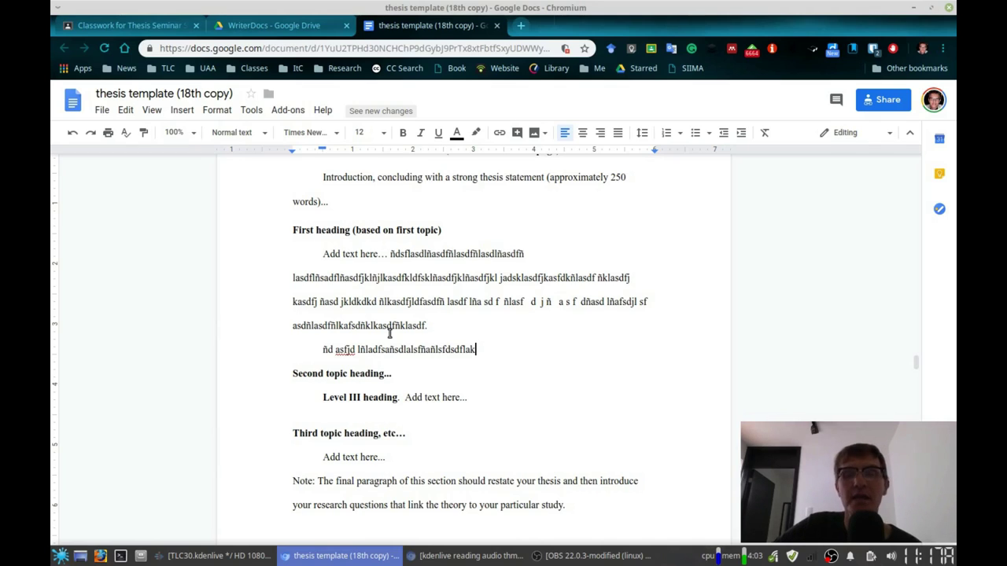
Paste extra filler at the end of the second paragraph so it wraps onto two lines
drag(296, 229, 489, 353)
click(489, 354)
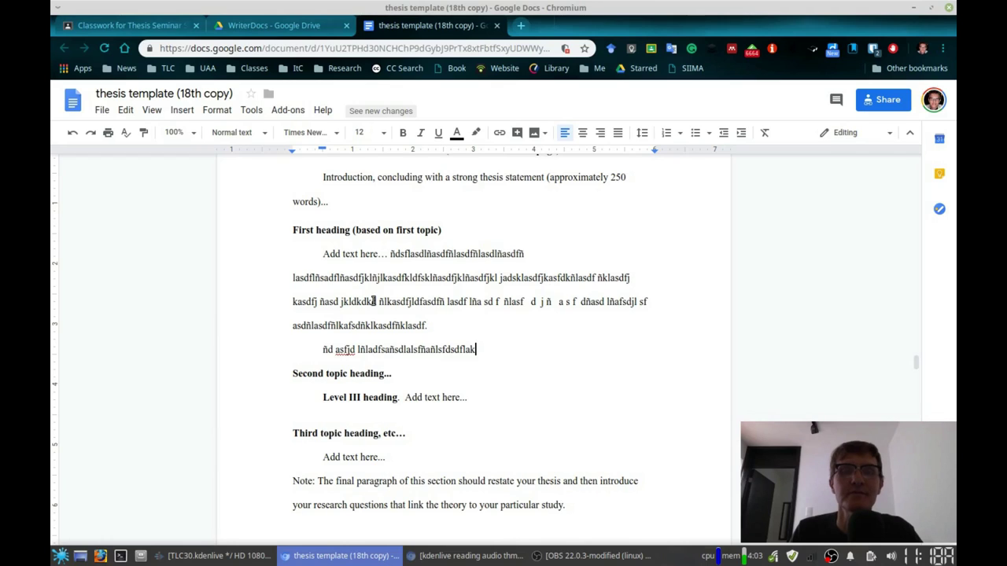
text(ñkasdfj ñasdfñldfs kñfñkfas ñkladfskñldfñ ladsf ñafsd ñdf jñafdsjñ fadsñfasd ñkldfk ñldafs ñkl)
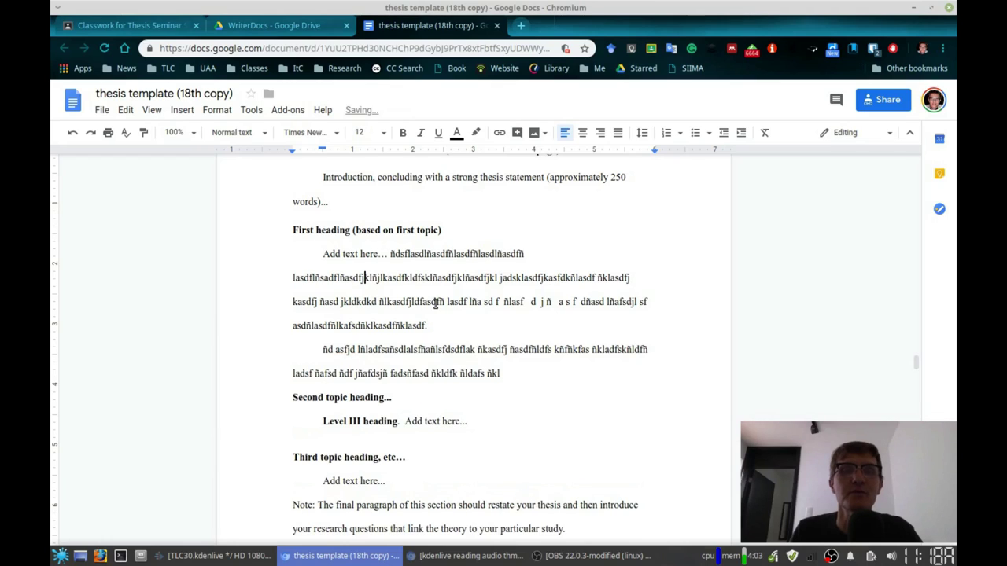
click(510, 377)
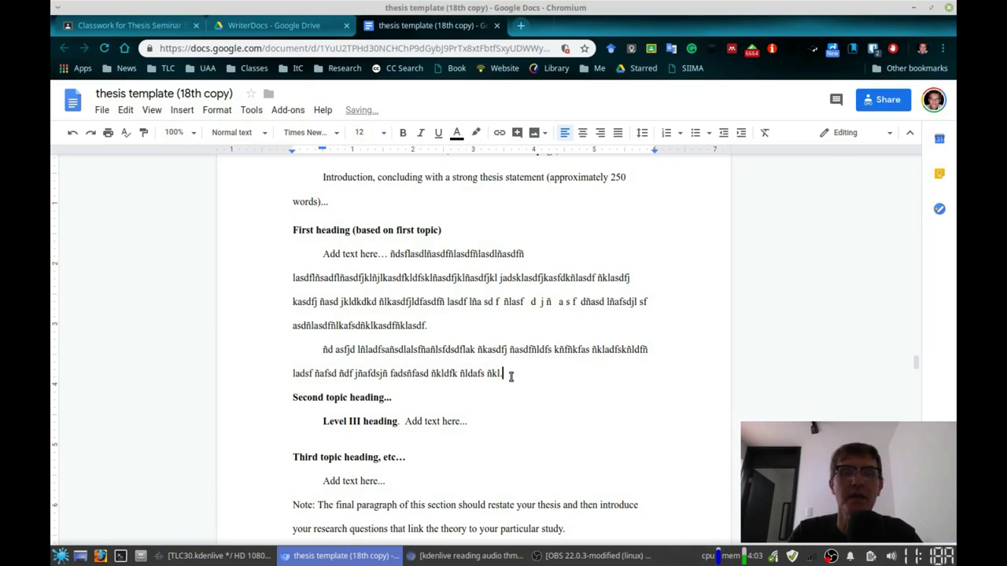
drag(380, 302, 647, 352)
click(380, 301)
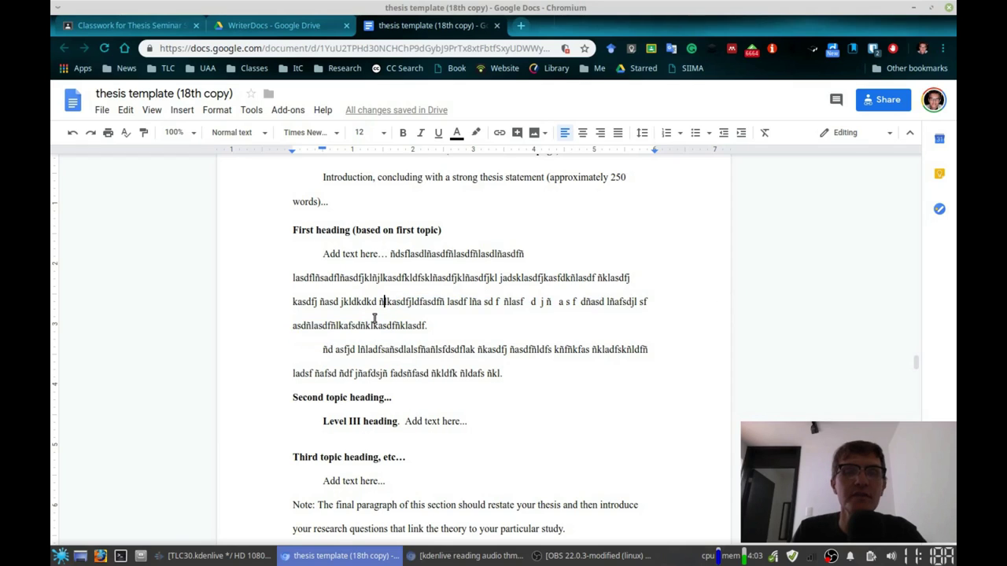
Drag from before 'First heading (based on first topic)' to the end of the second filler paragraph
drag(374, 319, 408, 368)
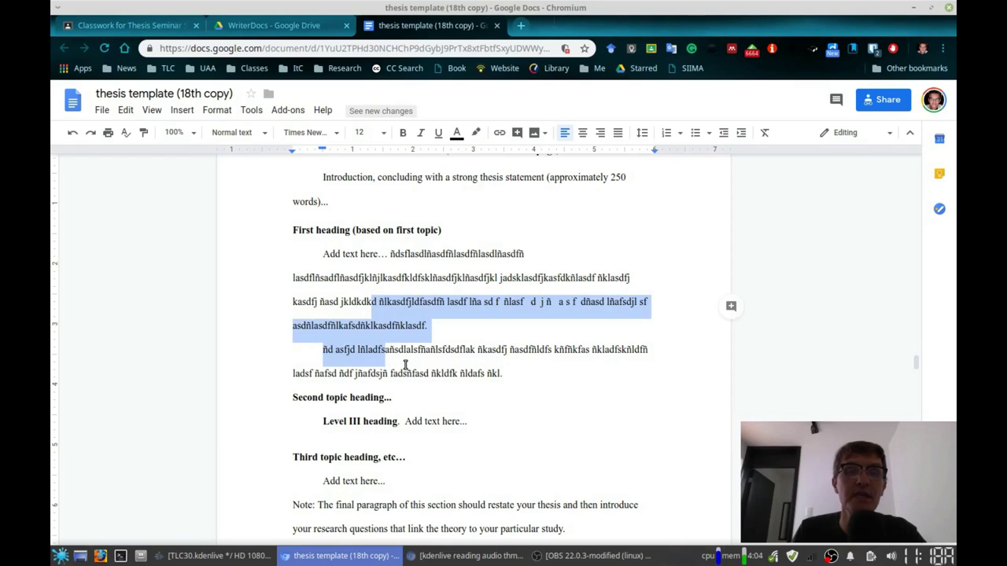
click(378, 230)
drag(378, 229, 394, 259)
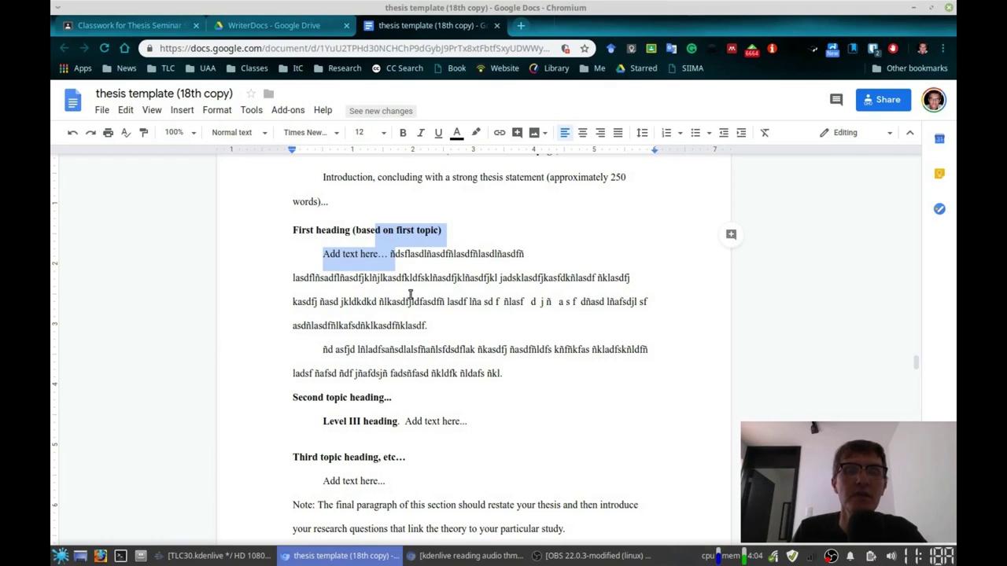
click(291, 231)
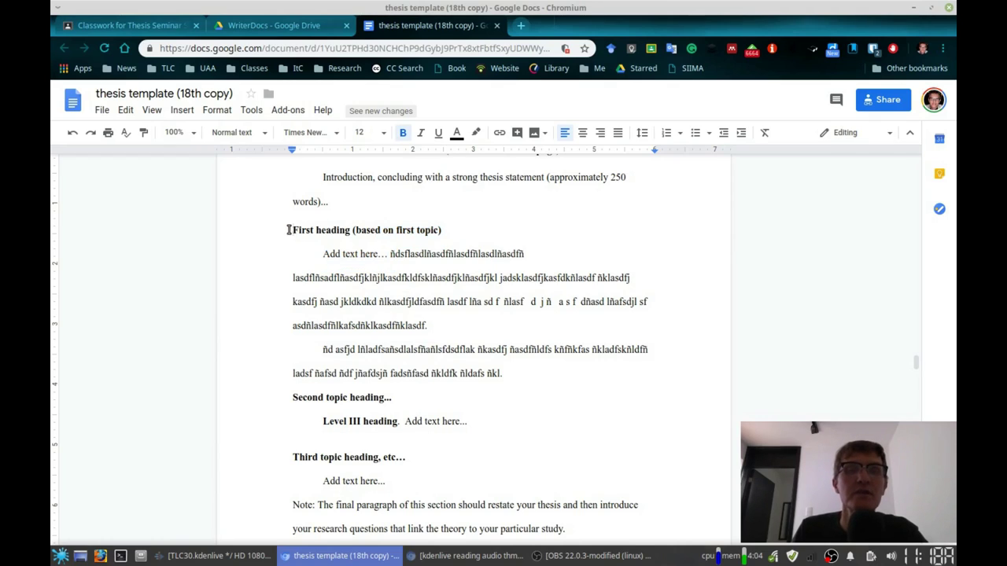
drag(292, 230, 502, 381)
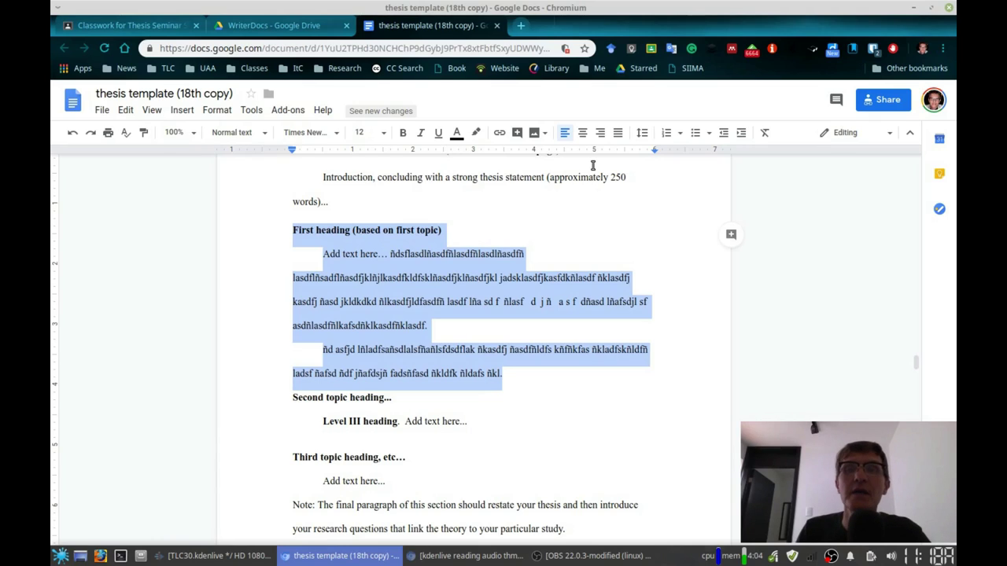
click(642, 134)
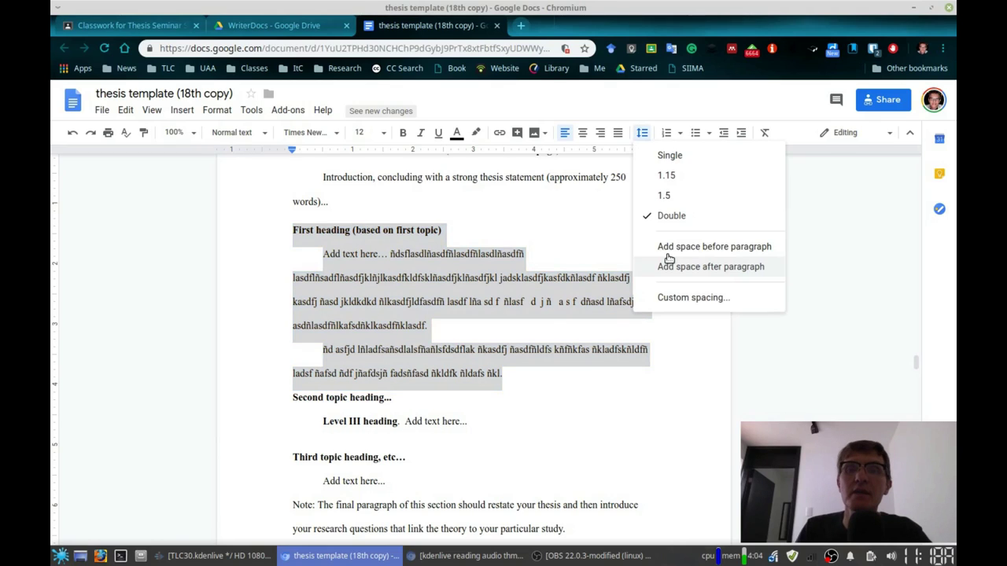
click(667, 248)
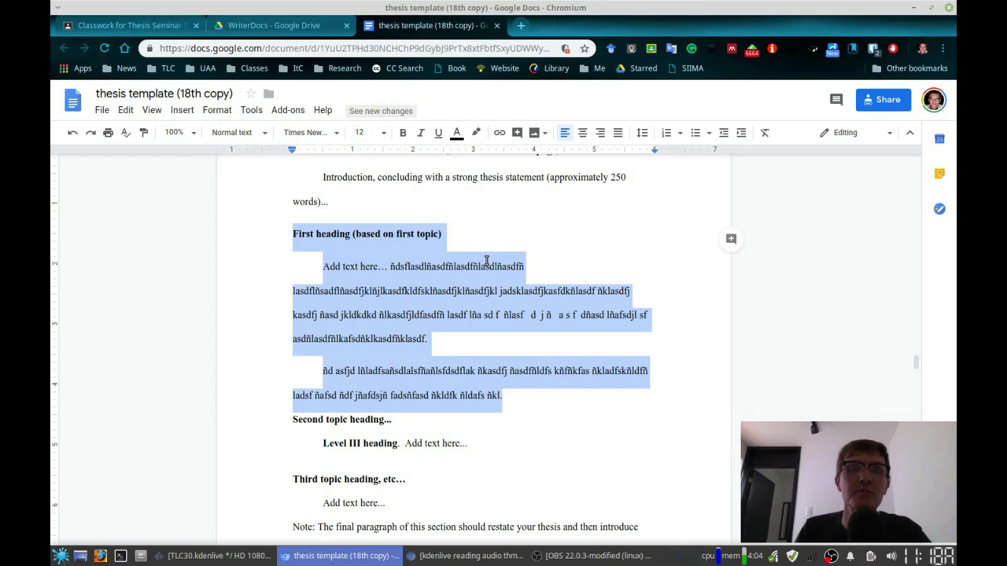
click(292, 233)
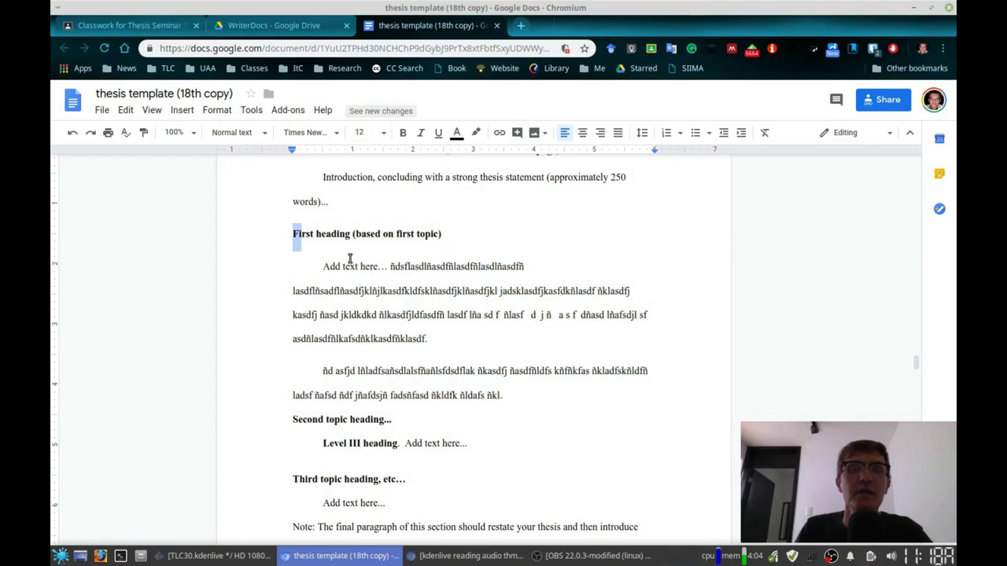
shift+click(532, 371)
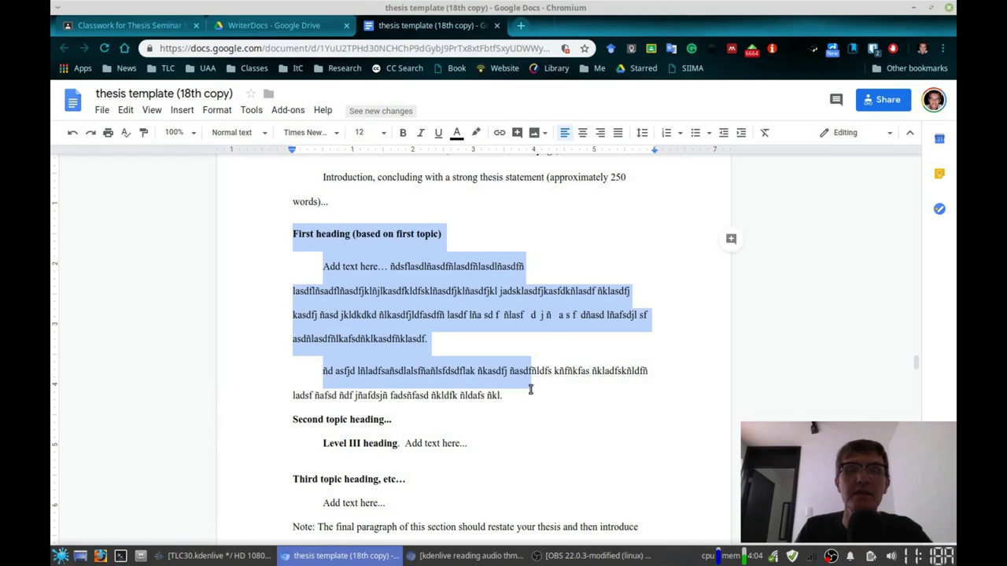
click(642, 133)
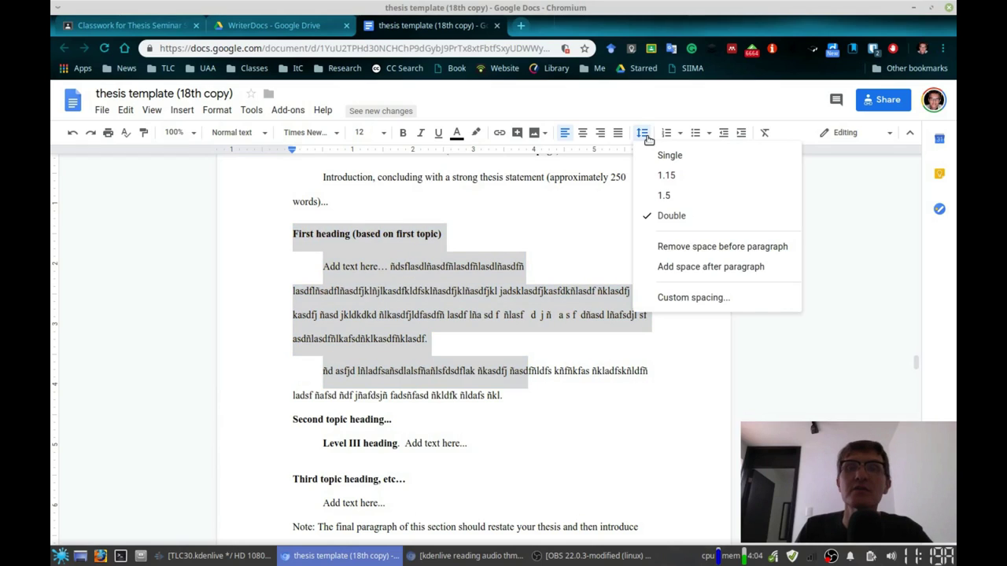
click(681, 247)
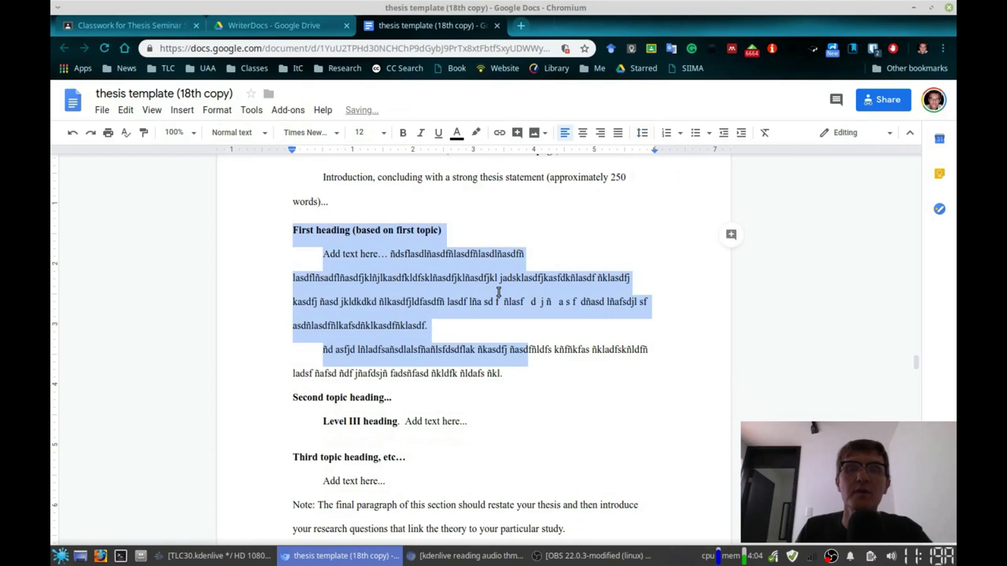
drag(292, 230, 431, 280)
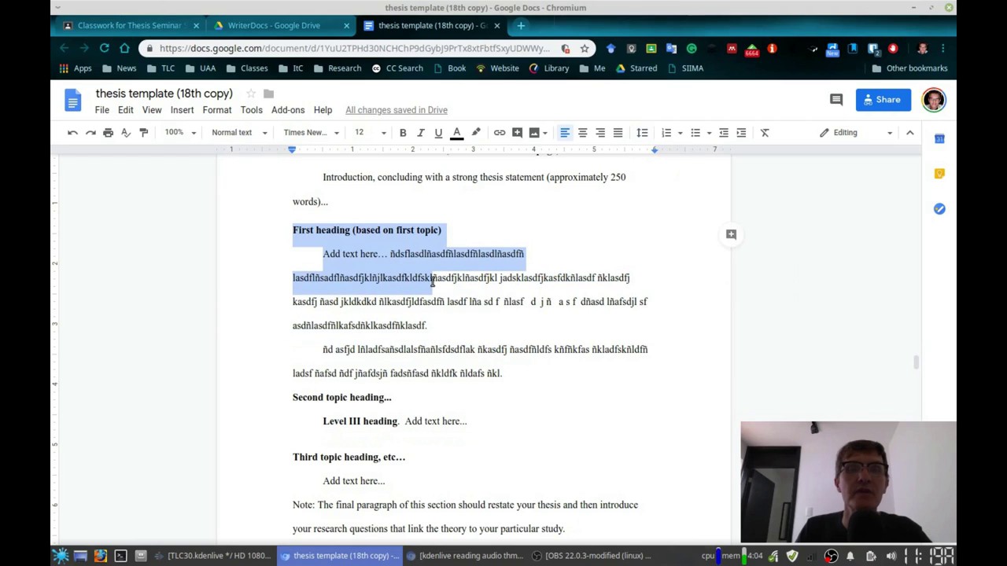
click(410, 264)
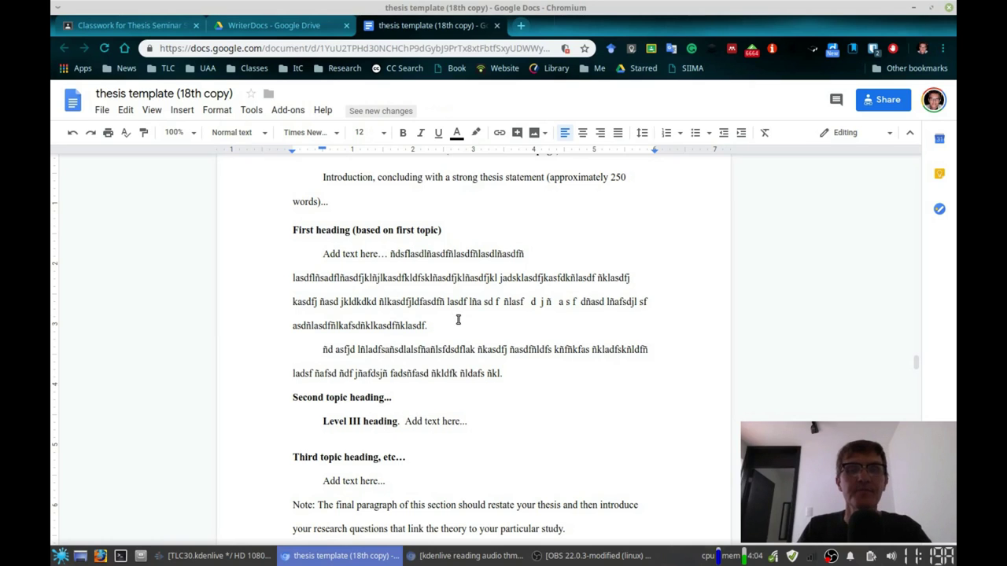
scroll(458, 319, down, 1)
scroll(453, 318, up, 1)
scroll(464, 320, down, 2)
scroll(469, 322, up, 5)
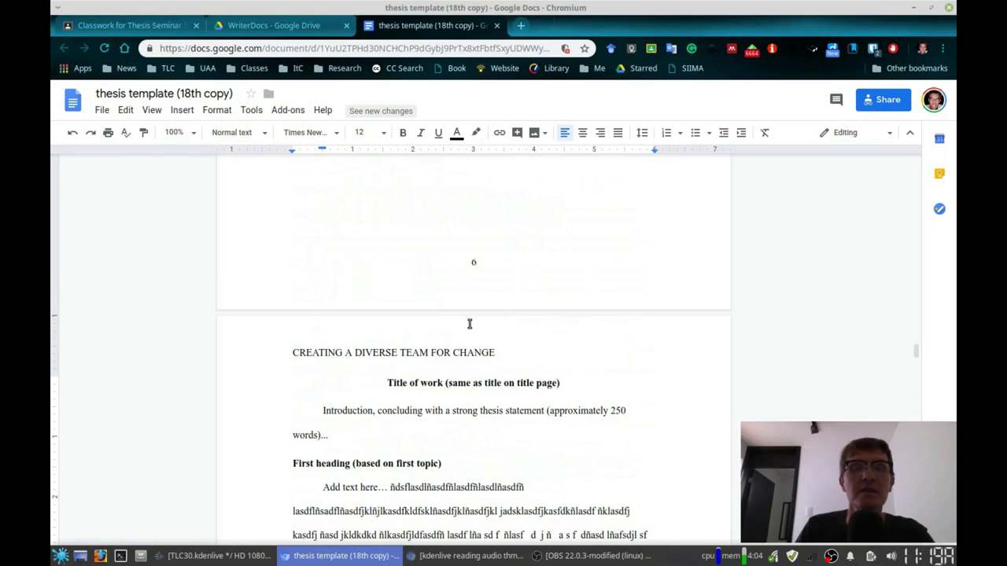
scroll(460, 331, down, 3)
scroll(446, 340, down, 2)
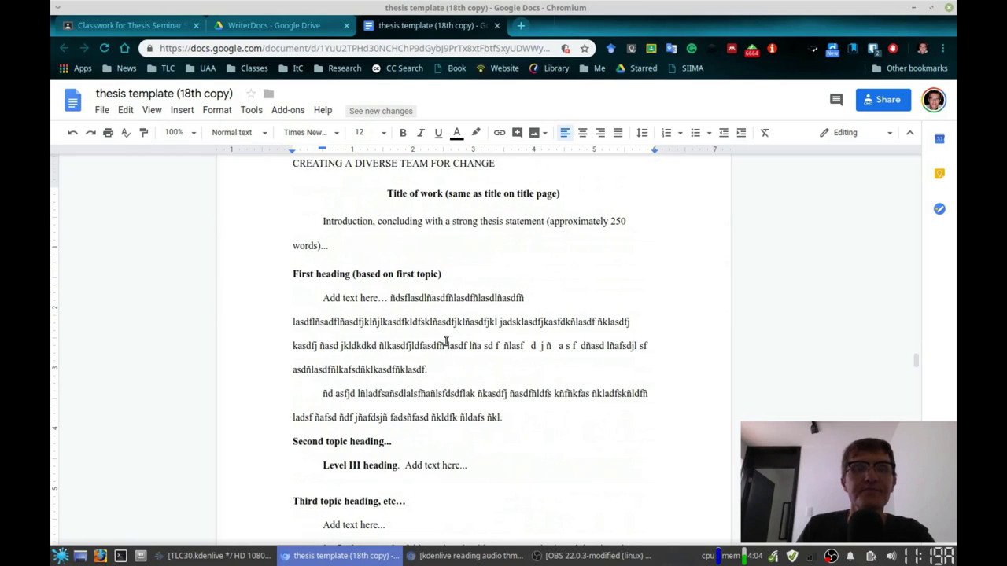
drag(295, 264, 469, 267)
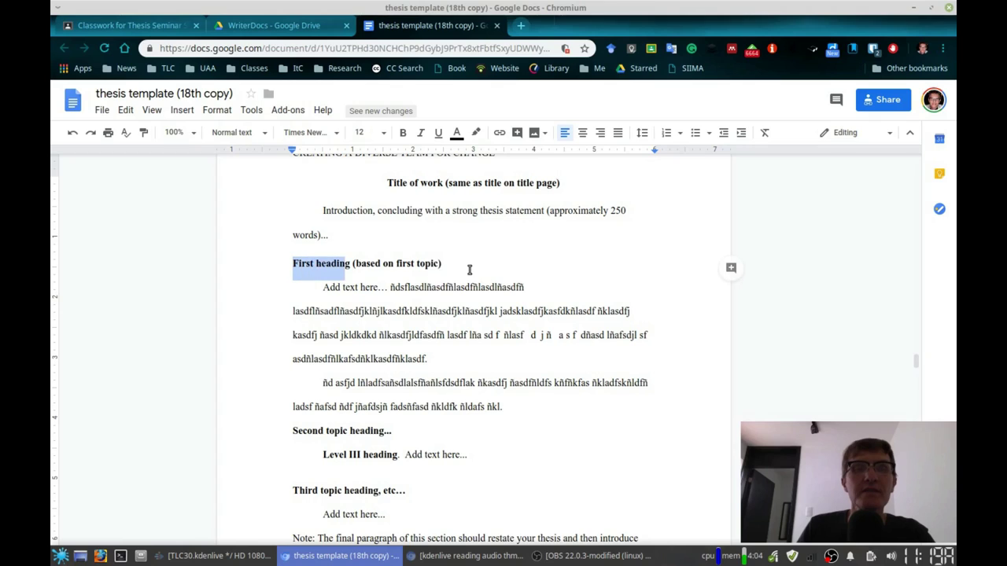
drag(290, 430, 414, 430)
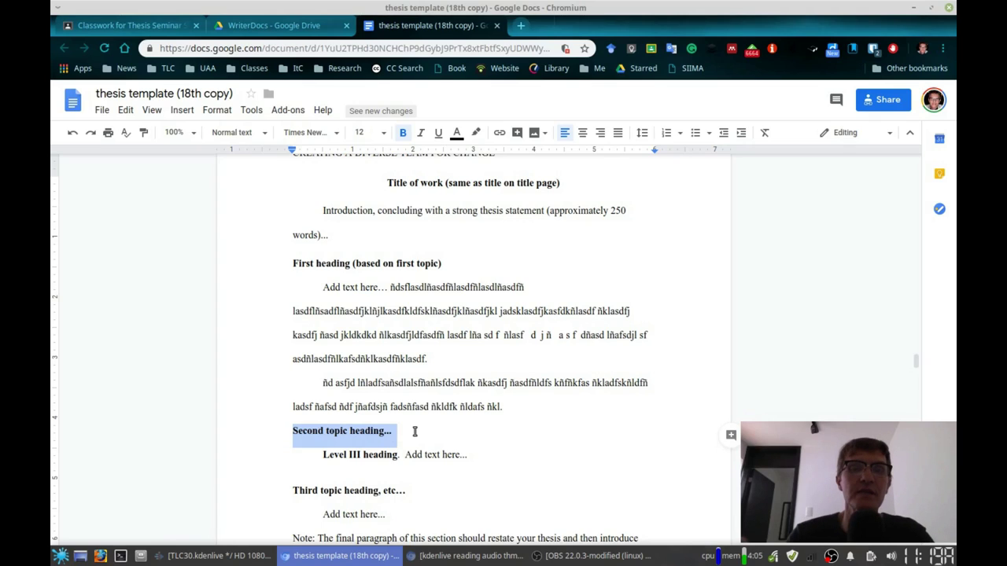
drag(291, 263, 449, 271)
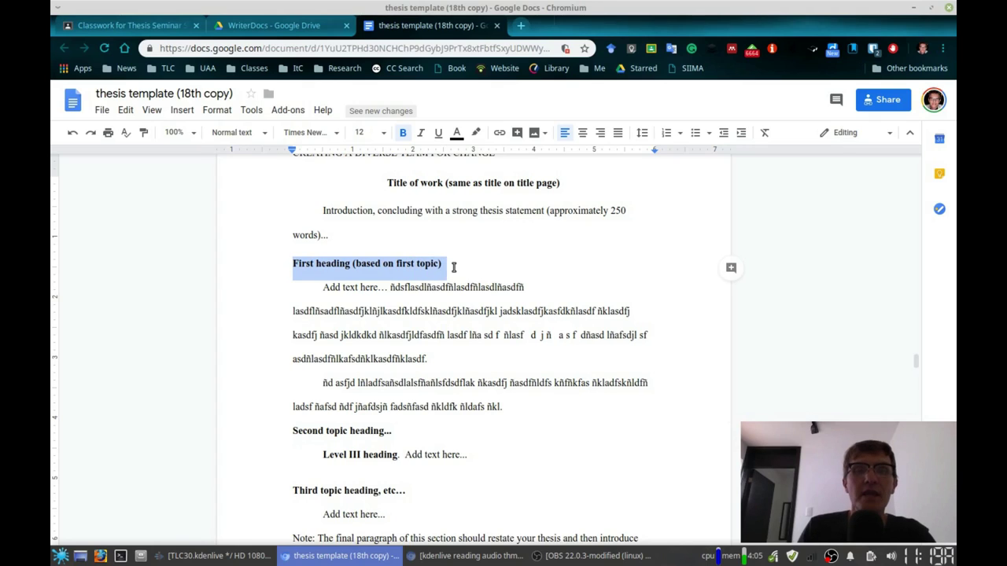
drag(292, 431, 407, 432)
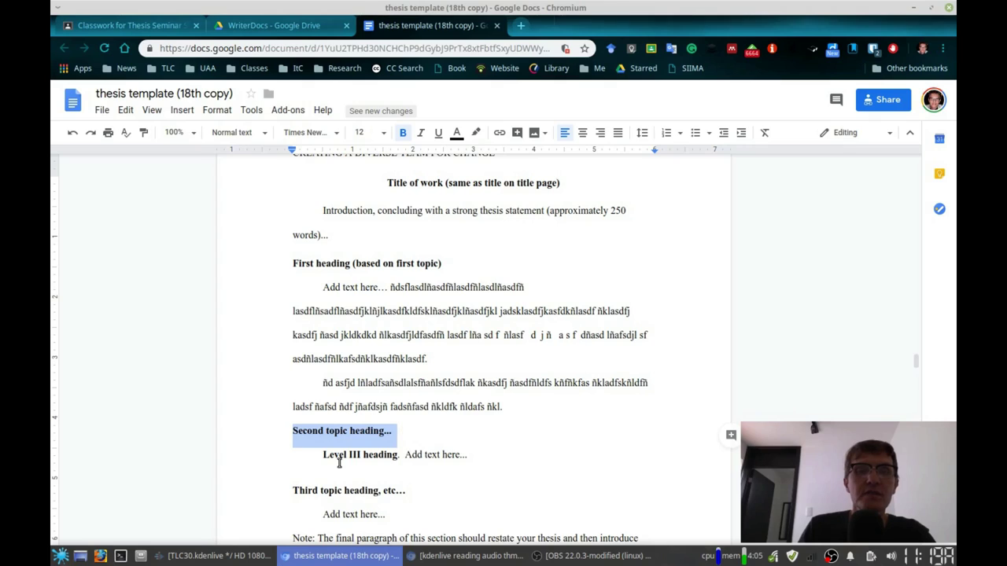
drag(288, 487, 409, 491)
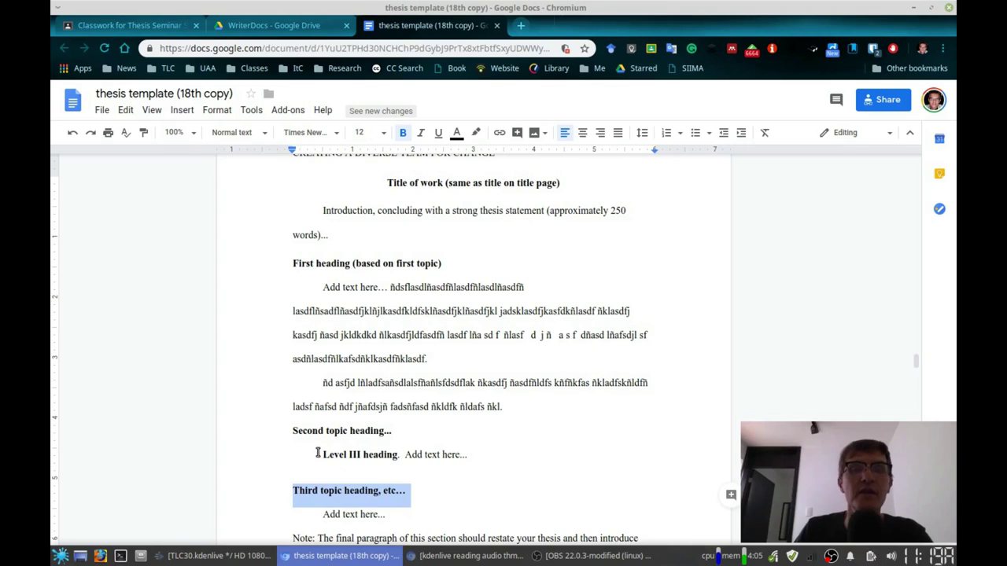
drag(321, 455, 409, 456)
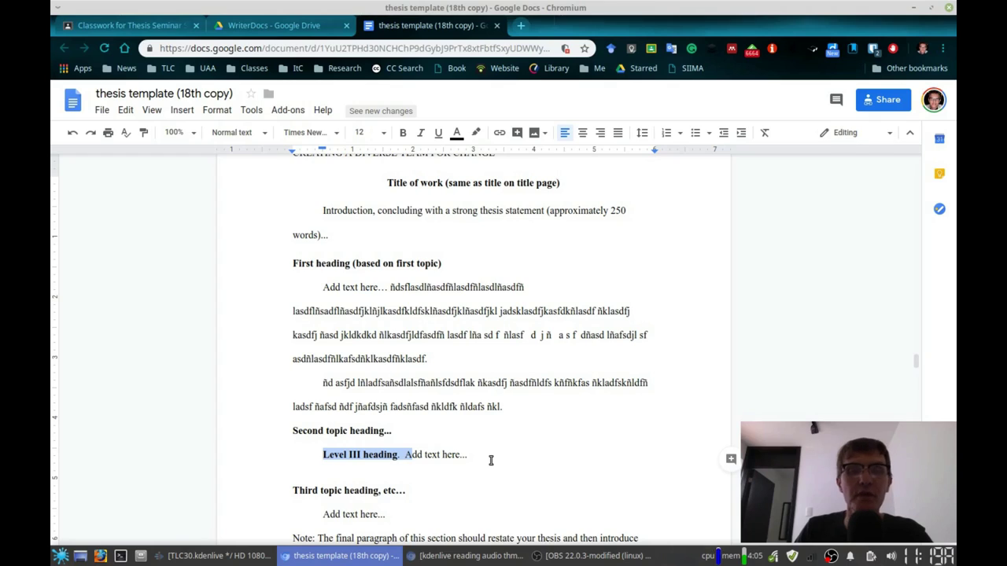
click(483, 458)
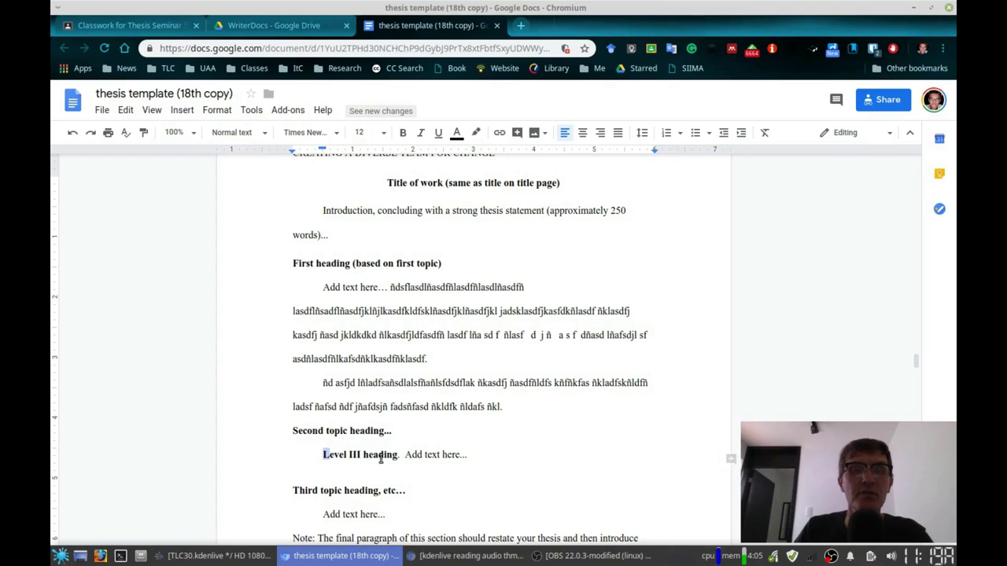
drag(324, 454, 414, 451)
click(323, 455)
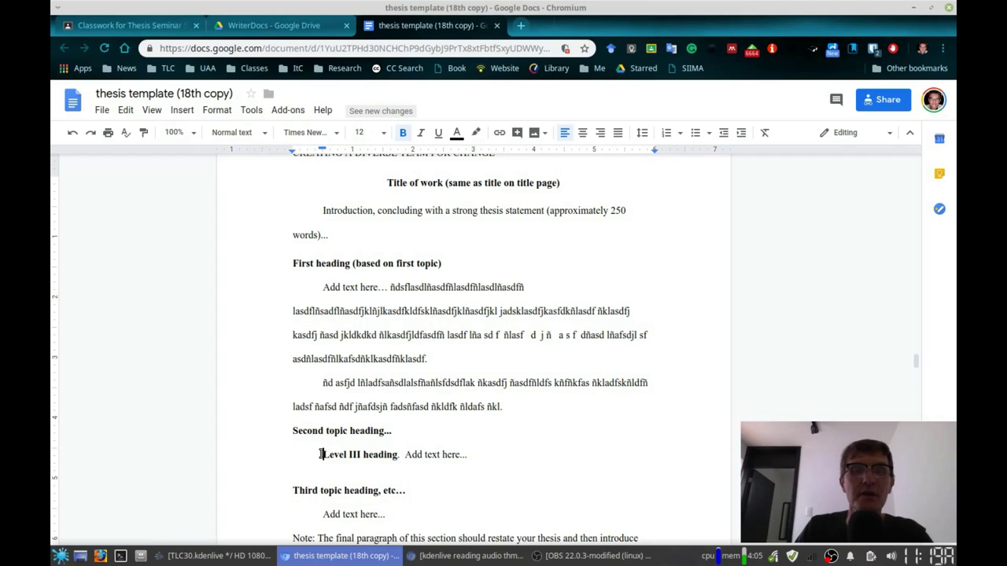
drag(321, 454, 403, 455)
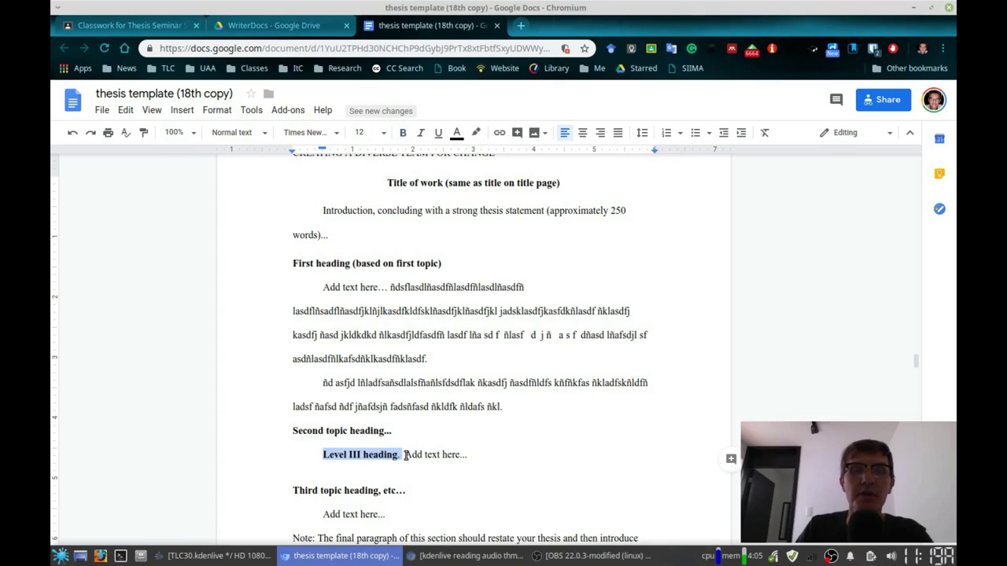
click(405, 455)
key(shift+End)
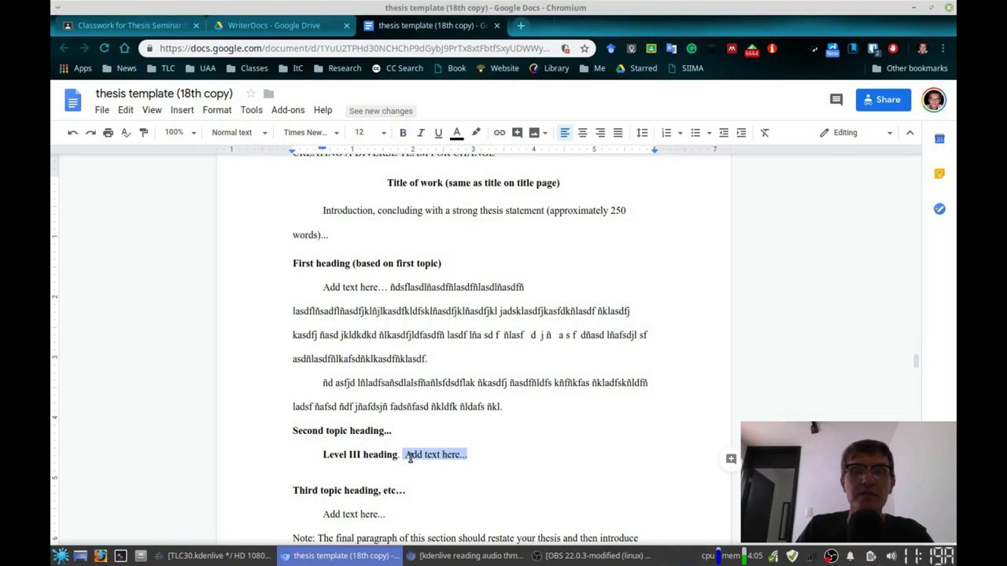
click(405, 455)
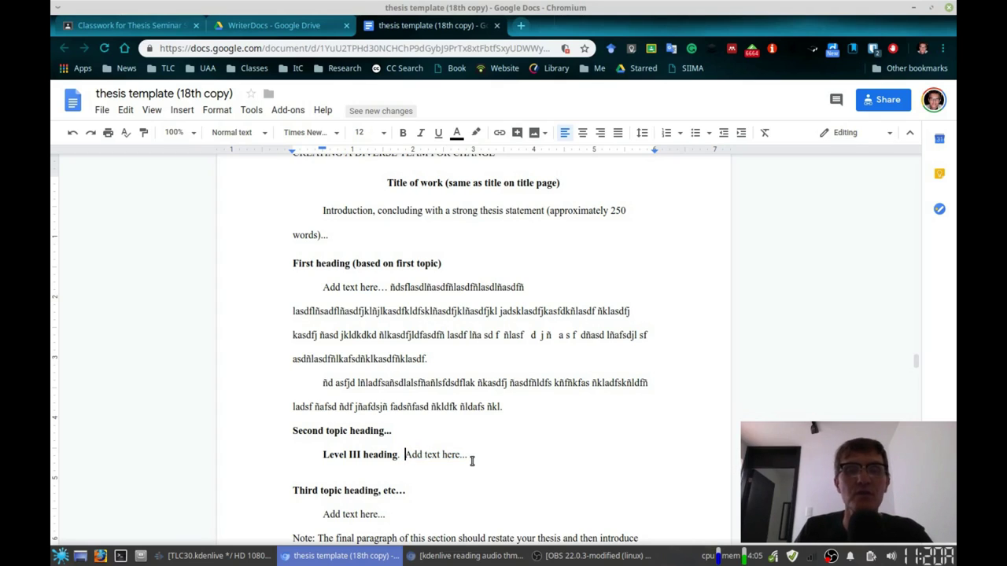
drag(407, 454, 479, 461)
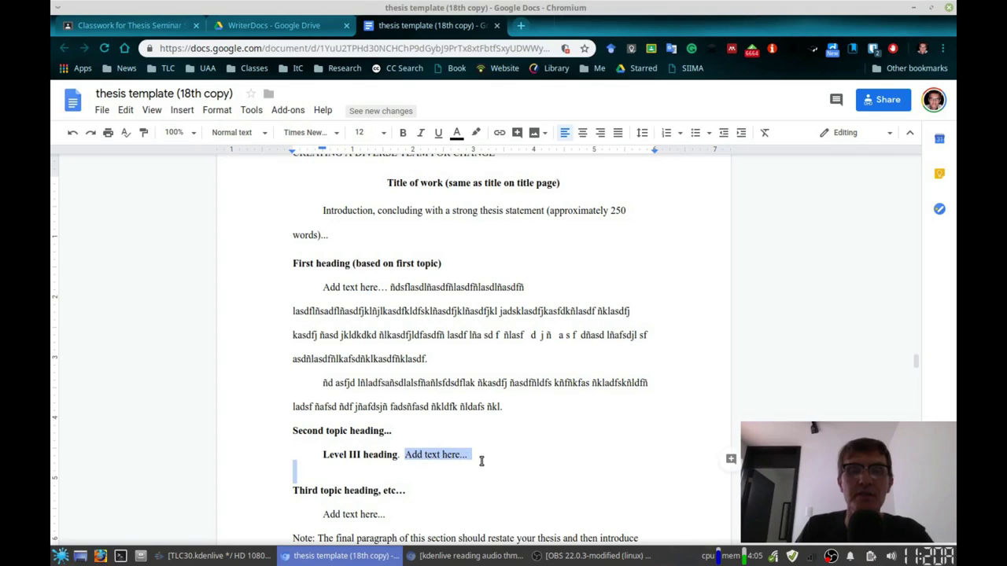
click(488, 465)
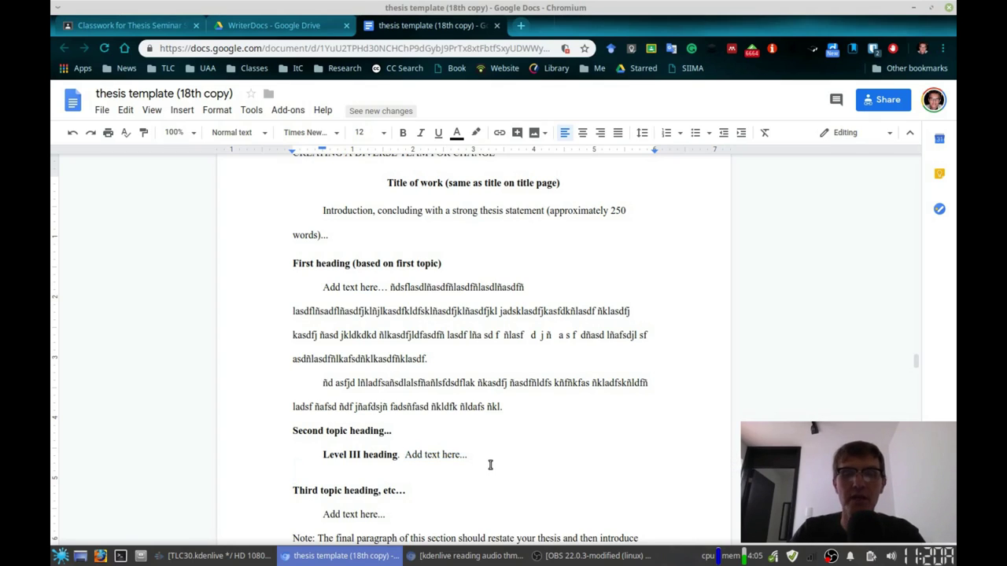
scroll(497, 456, down, 3)
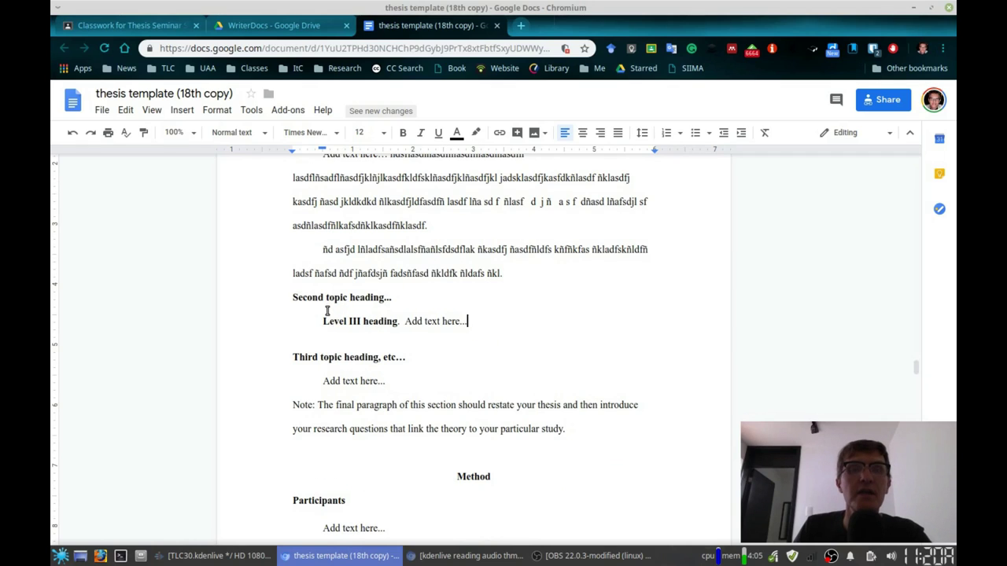
scroll(327, 310, up, 2)
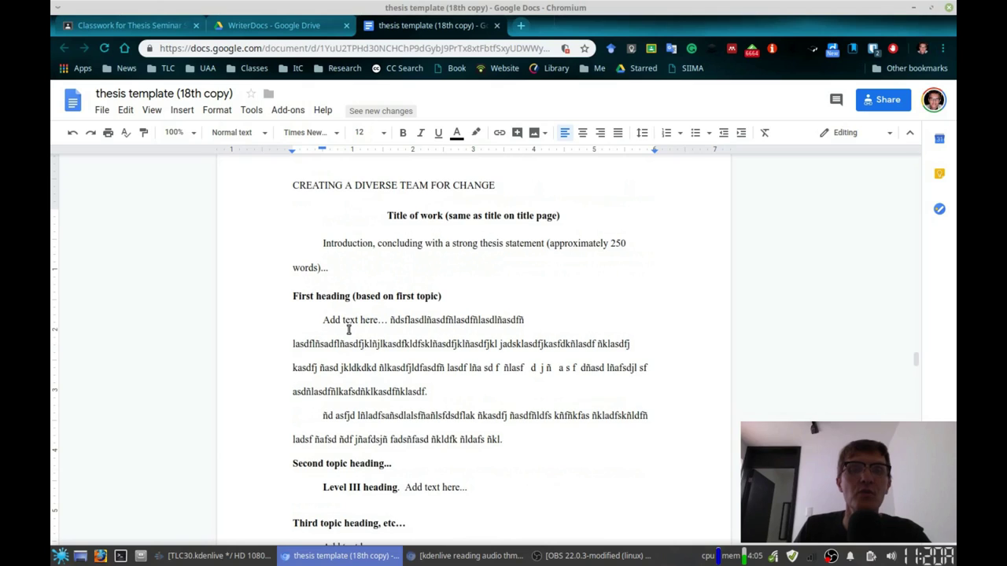
scroll(349, 330, down, 1)
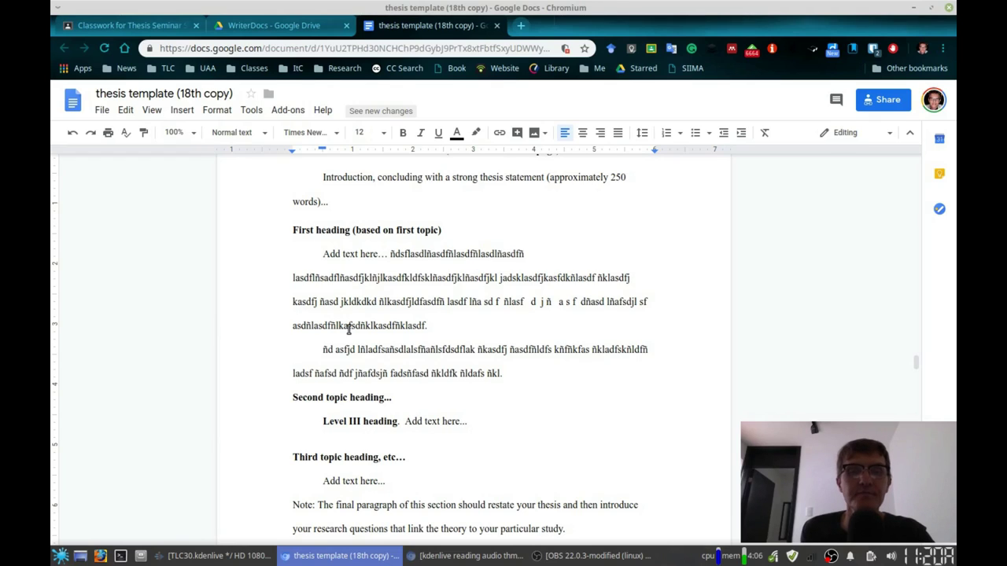
Scroll past the Method and Results and Discussion sections to the hanging-indented References list
scroll(391, 334, down, 10)
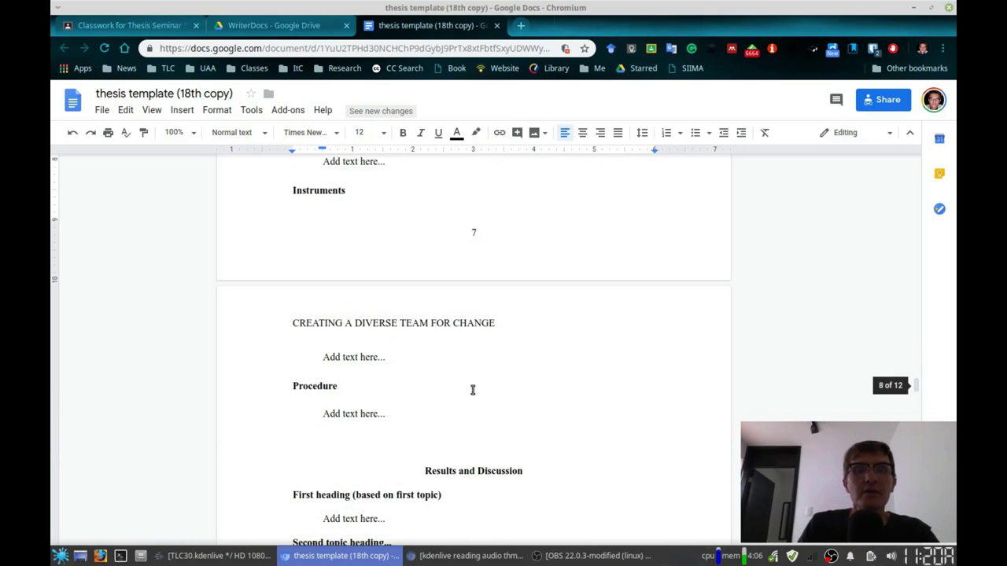
scroll(474, 385, up, 4)
scroll(475, 362, down, 1)
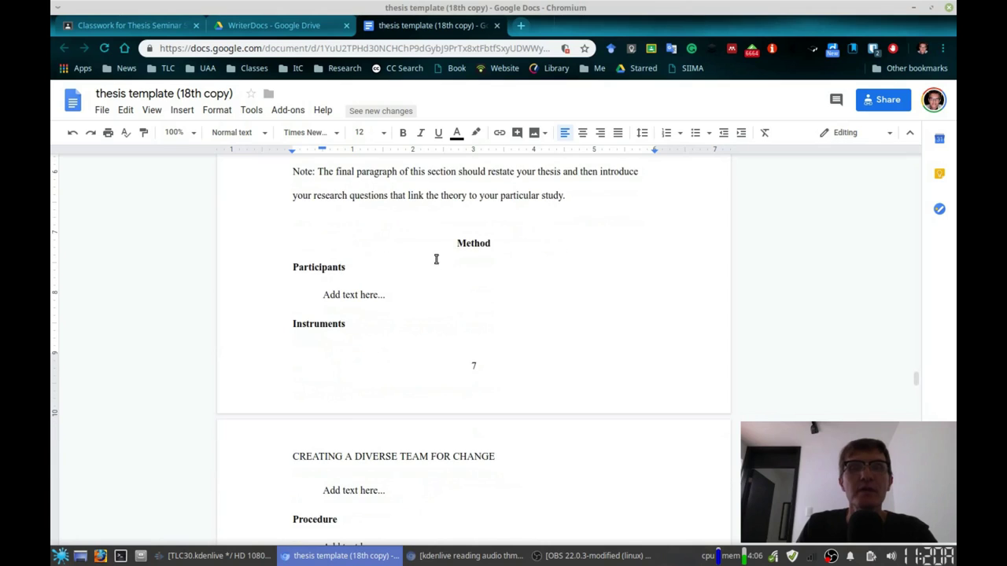
drag(454, 243, 517, 331)
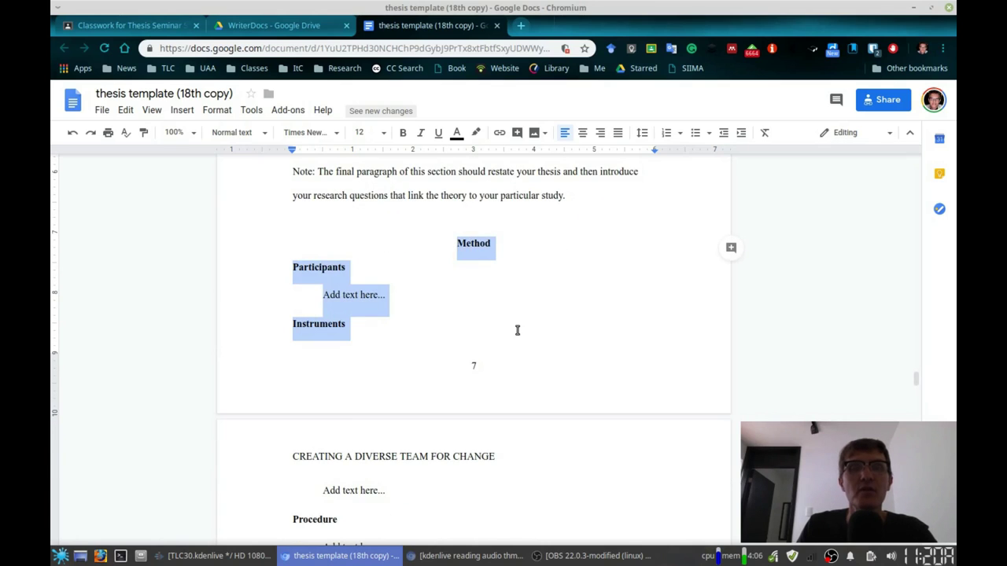
scroll(497, 360, down, 6)
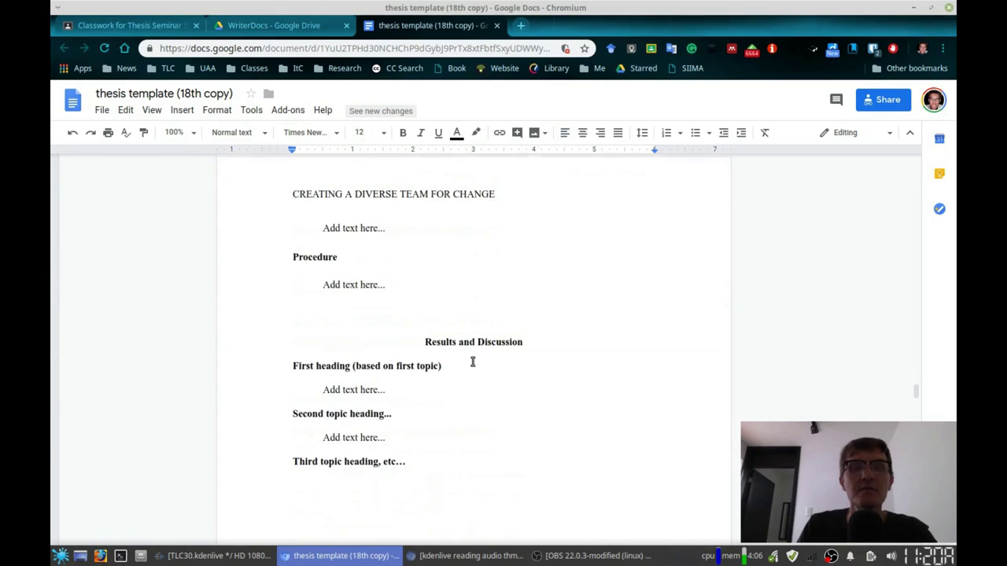
scroll(472, 362, up, 7)
scroll(393, 331, up, 3)
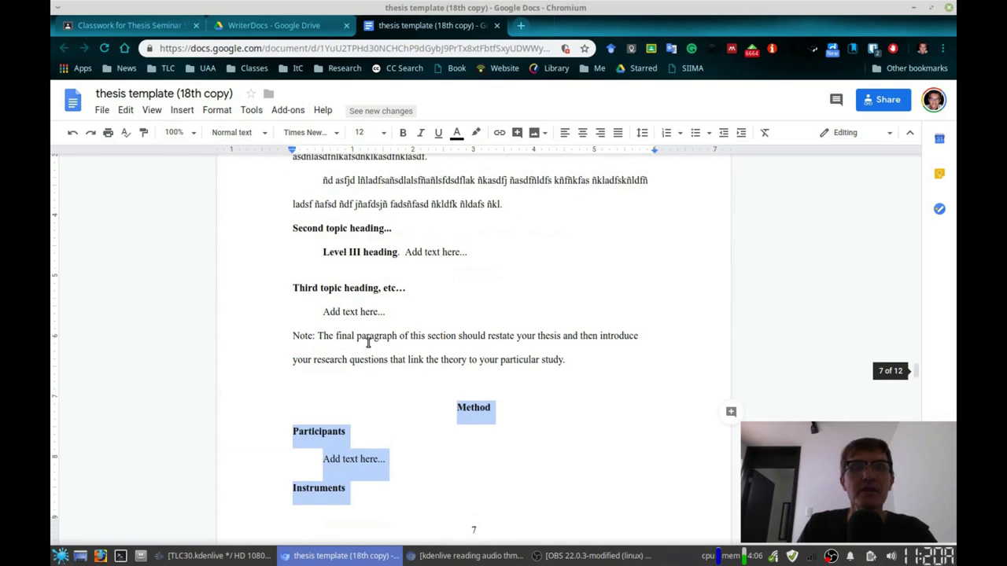
scroll(366, 342, down, 2)
scroll(388, 350, down, 6)
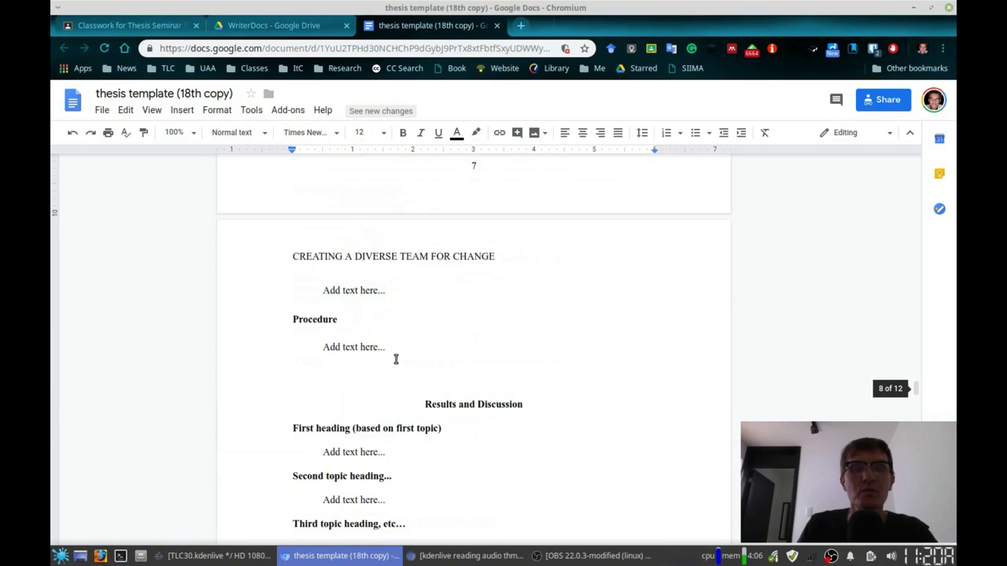
scroll(433, 327, down, 2)
scroll(434, 327, down, 1)
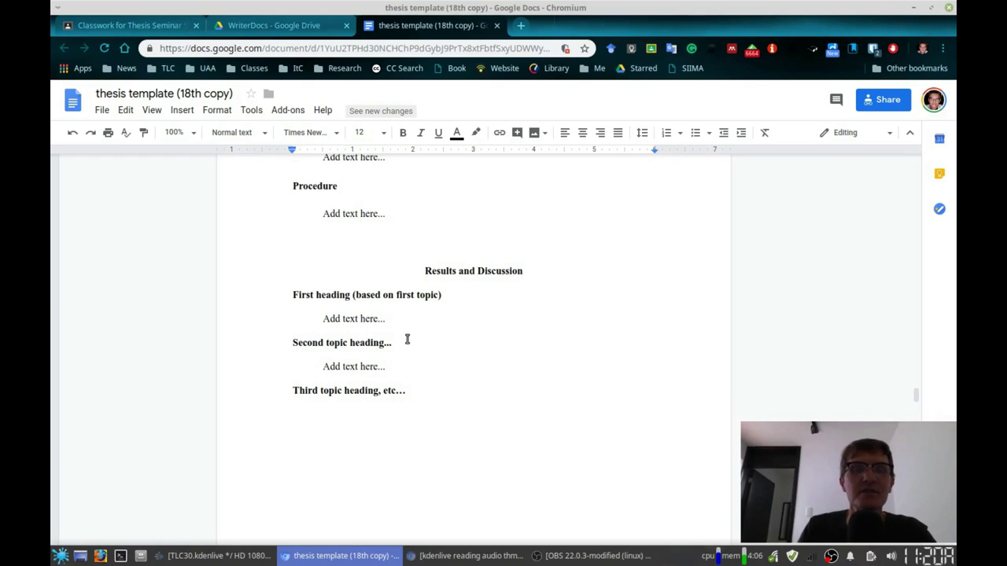
scroll(406, 342, down, 1)
scroll(401, 323, down, 5)
scroll(418, 333, up, 6)
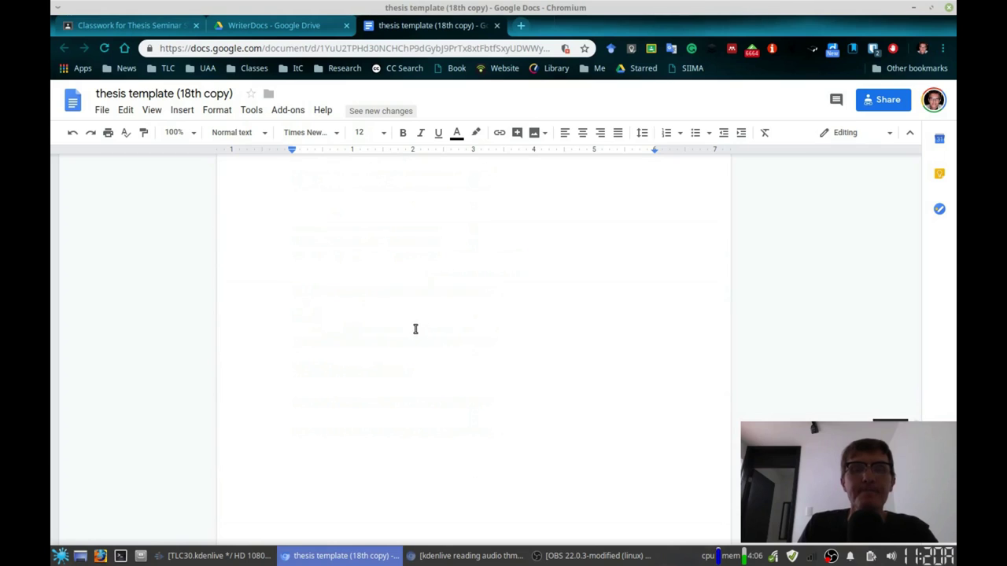
scroll(422, 329, down, 7)
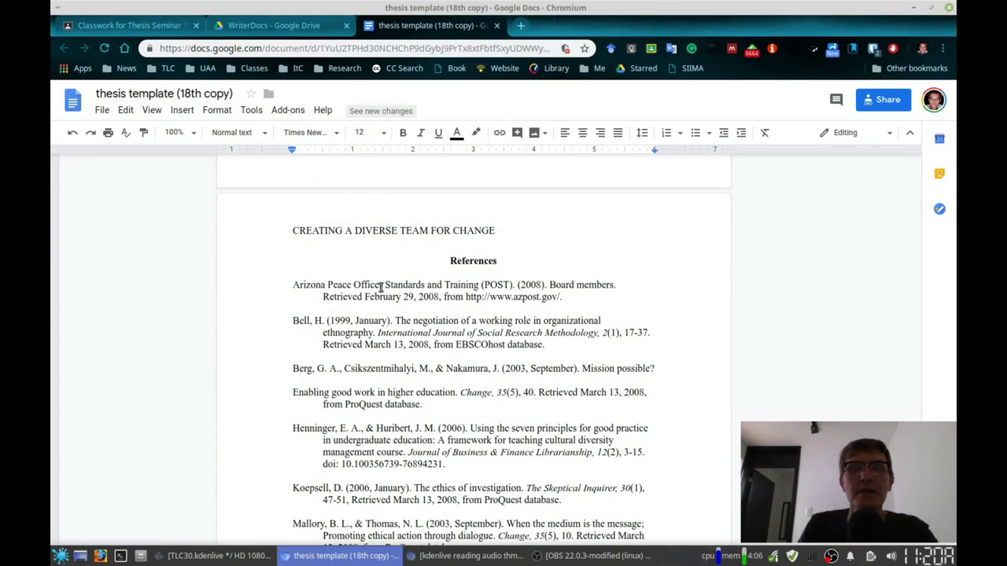
click(381, 285)
click(506, 265)
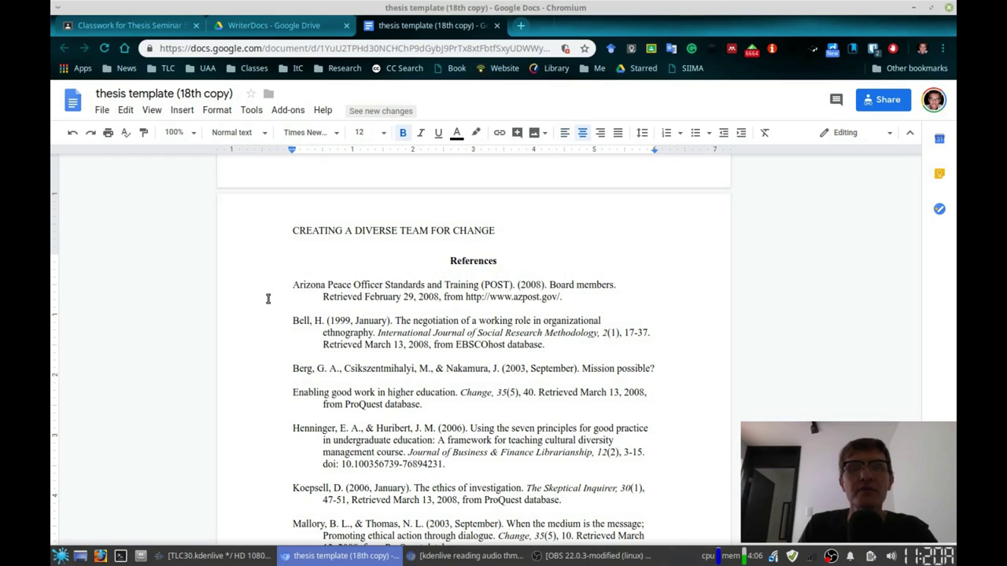
drag(292, 285, 476, 515)
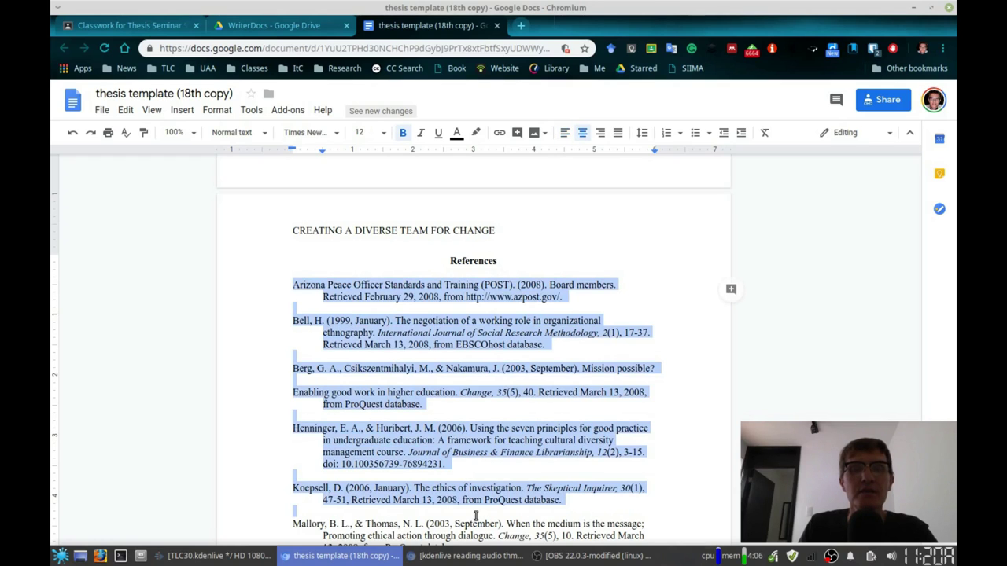
scroll(474, 504, down, 4)
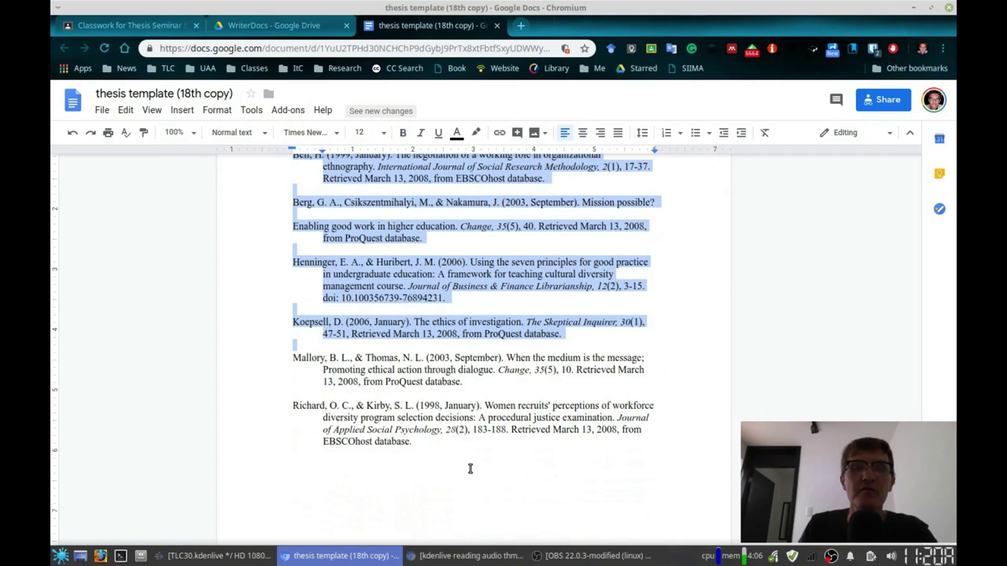
scroll(469, 468, up, 7)
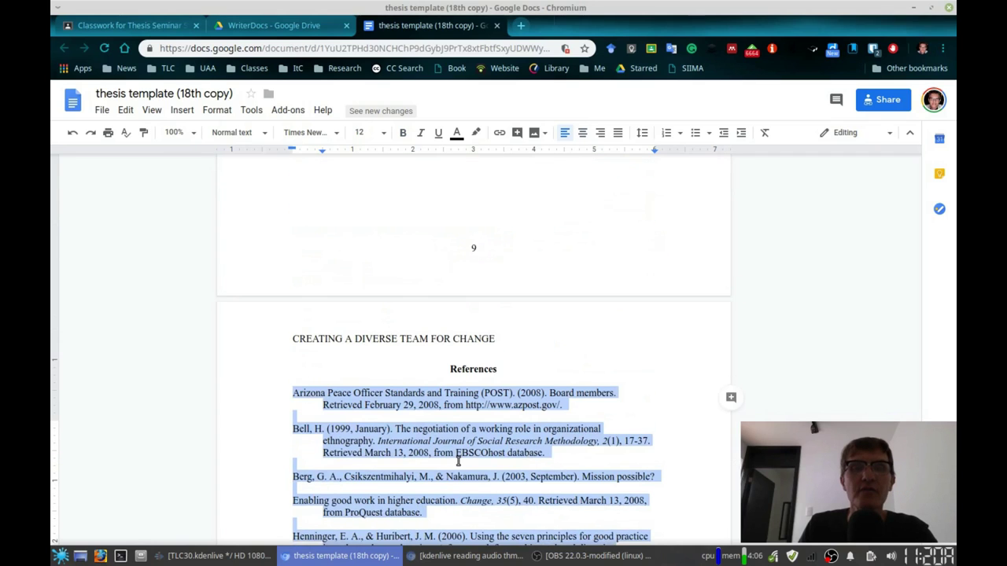
scroll(453, 488, down, 1)
scroll(450, 496, down, 2)
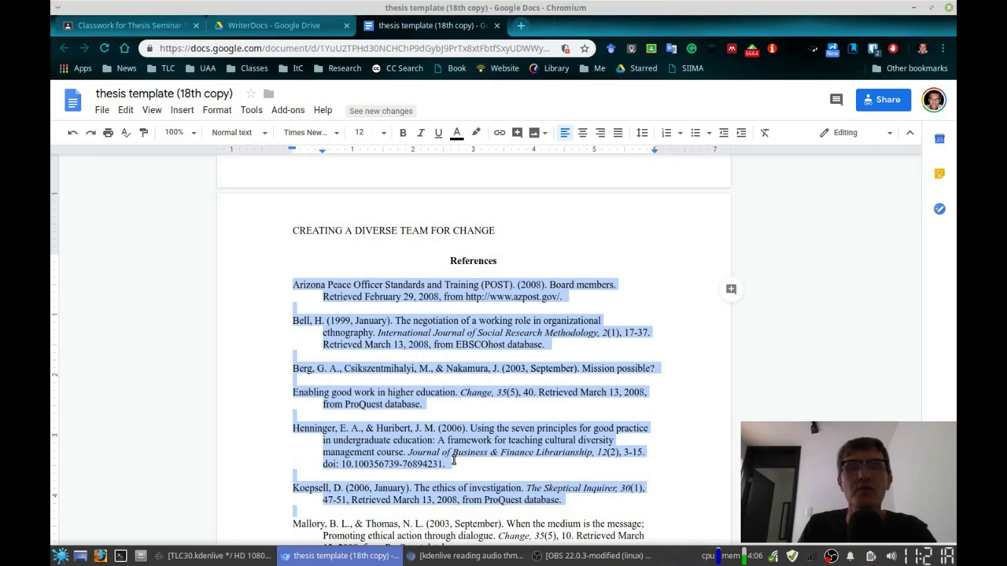
click(436, 360)
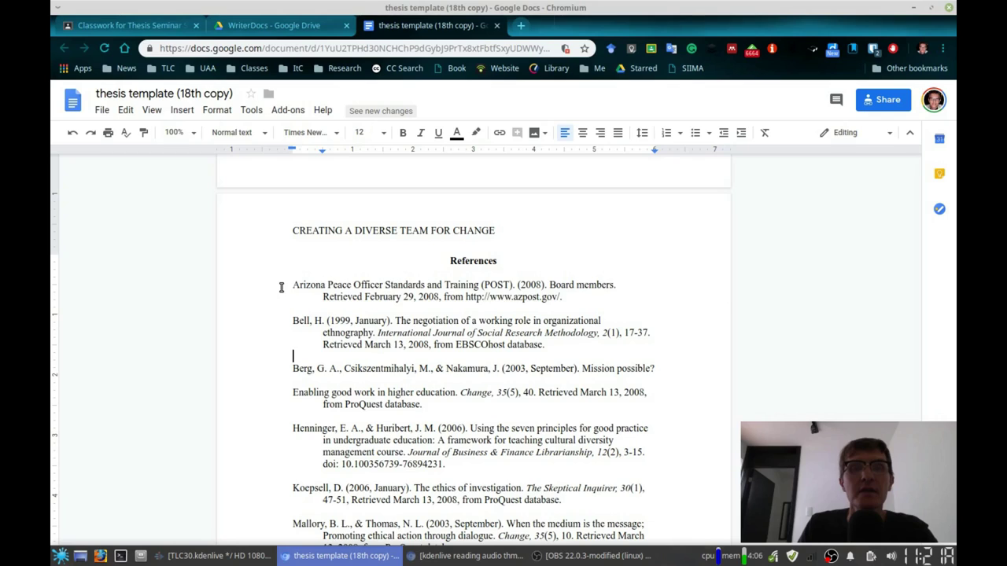
drag(282, 287, 574, 460)
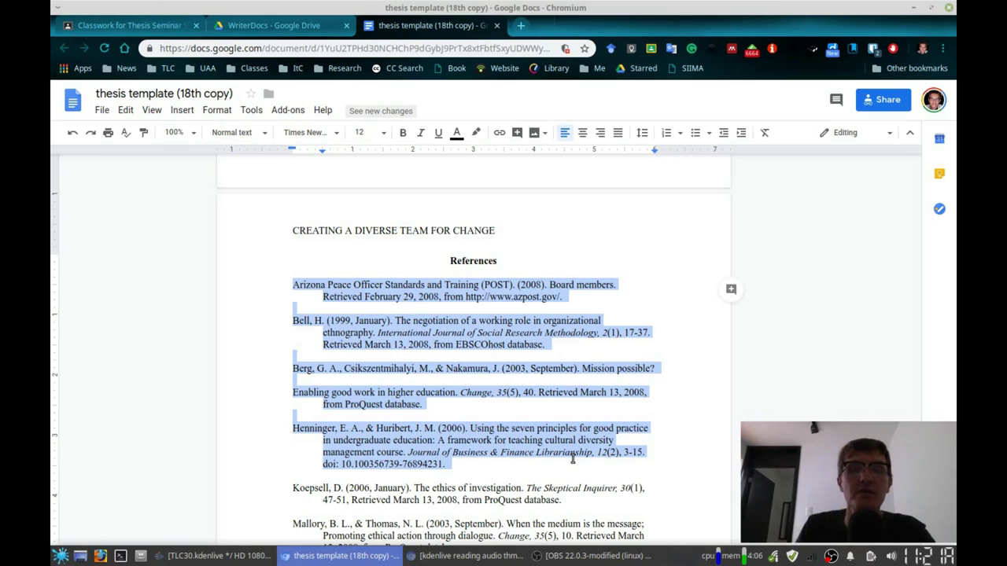
click(480, 426)
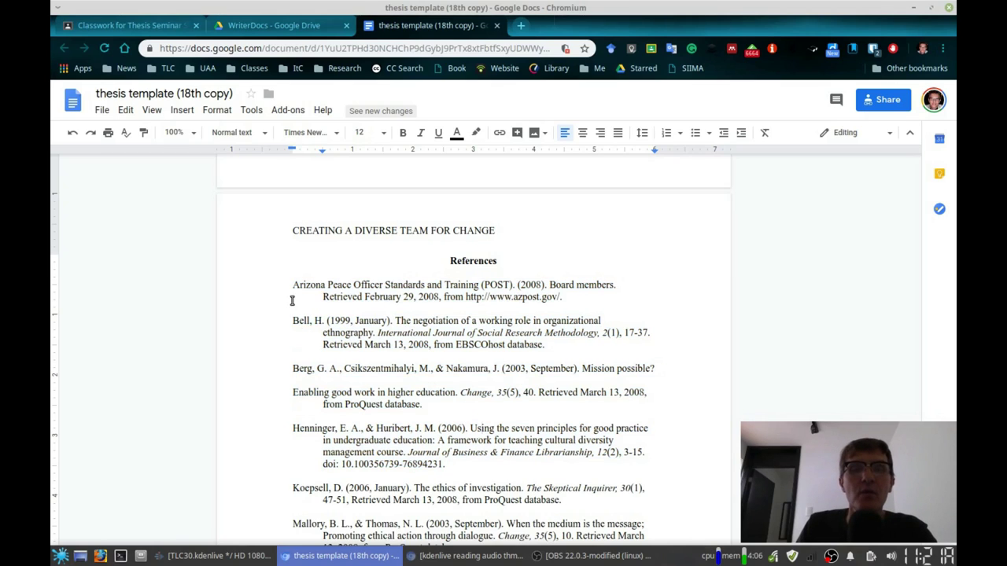
drag(289, 284, 540, 523)
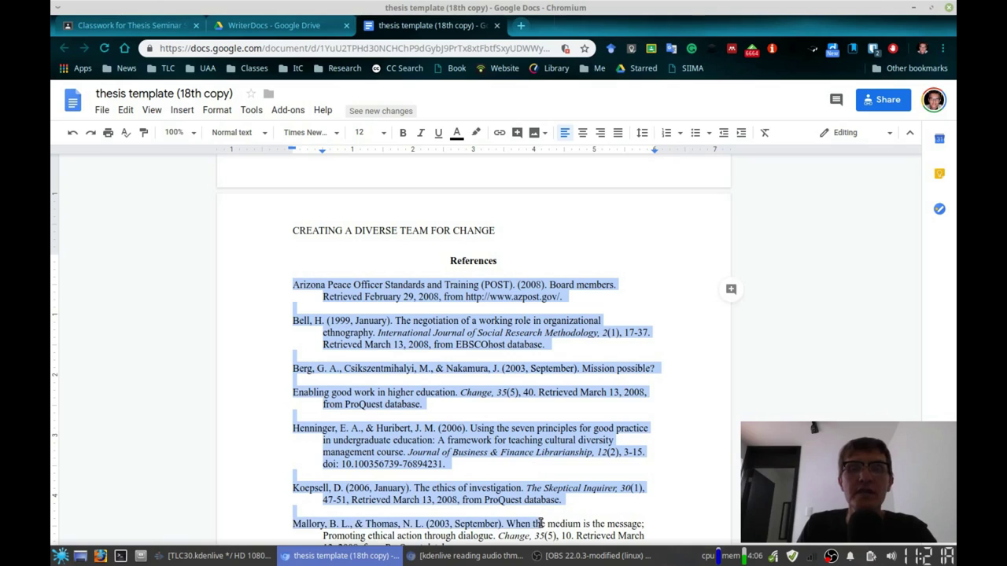
click(488, 439)
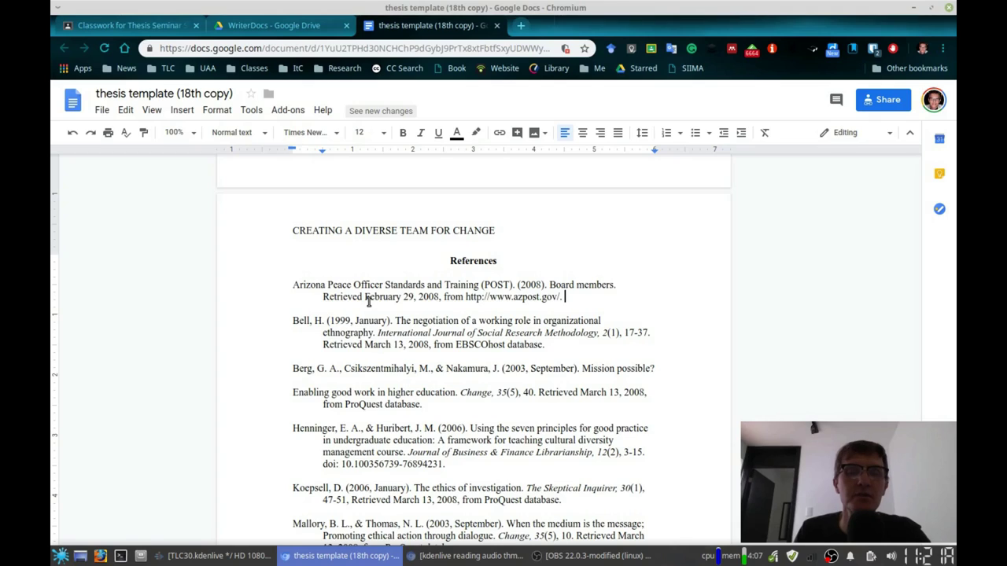
drag(366, 299, 295, 307)
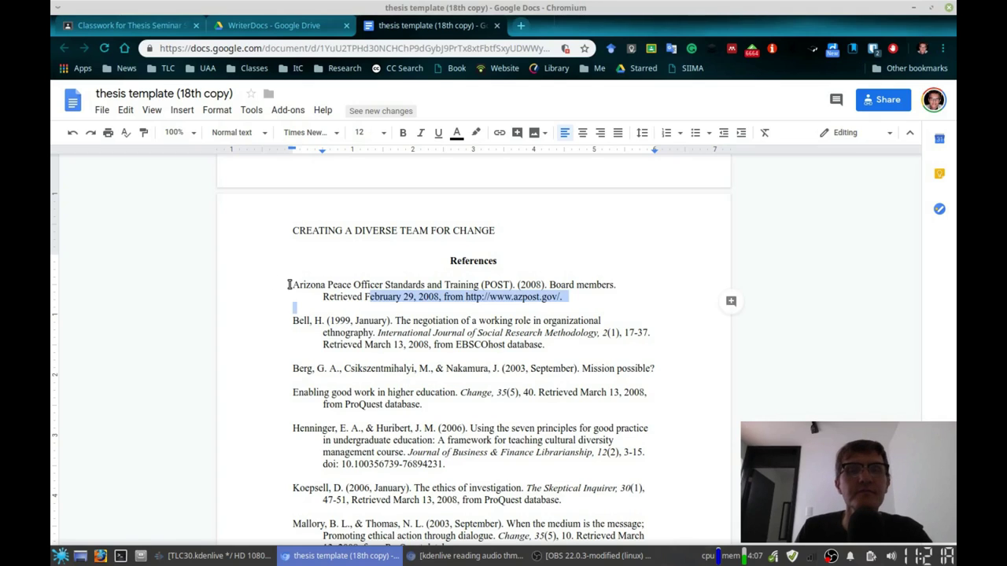
click(288, 285)
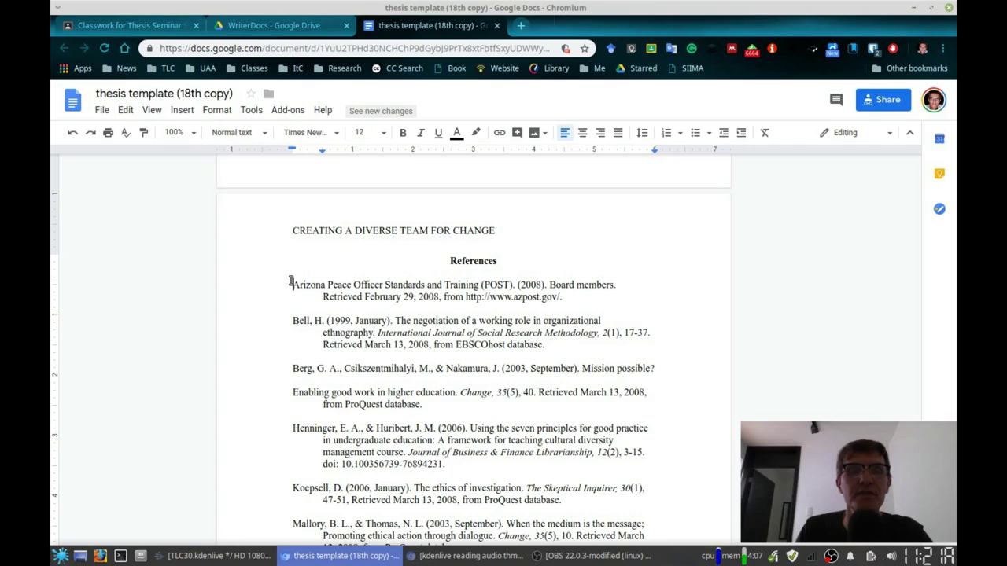
drag(289, 279, 314, 276)
click(321, 297)
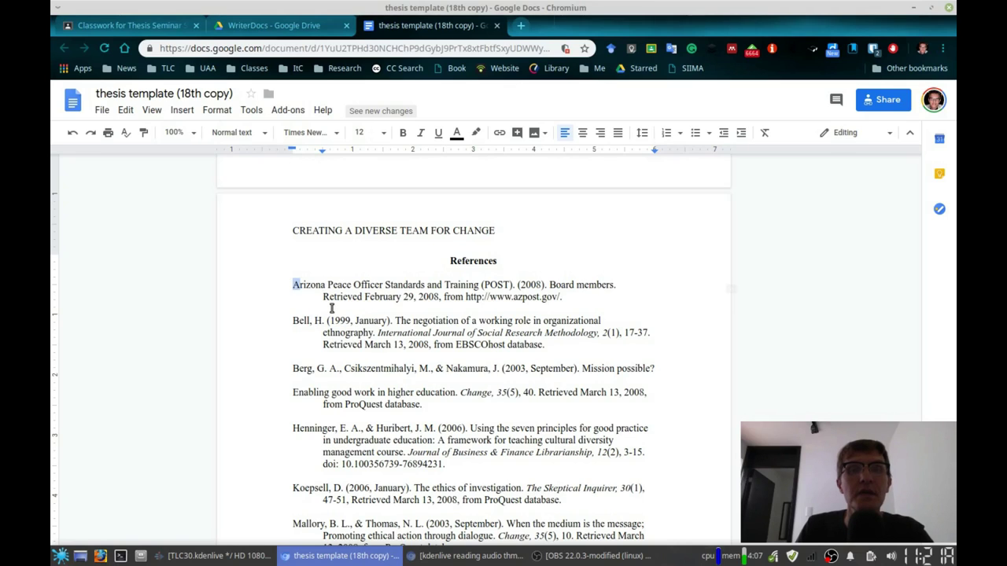
drag(293, 285, 445, 464)
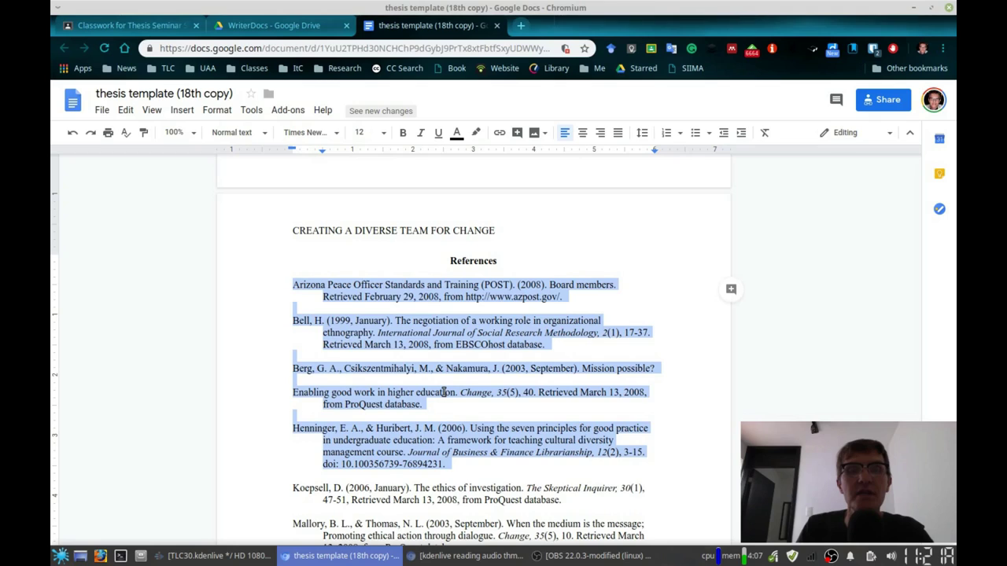
shift+click(537, 501)
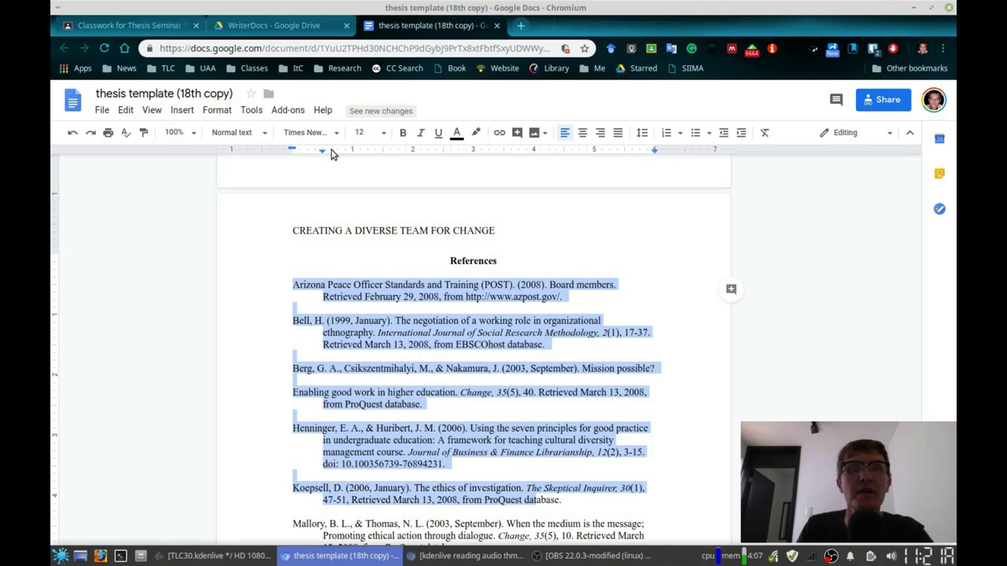
click(389, 386)
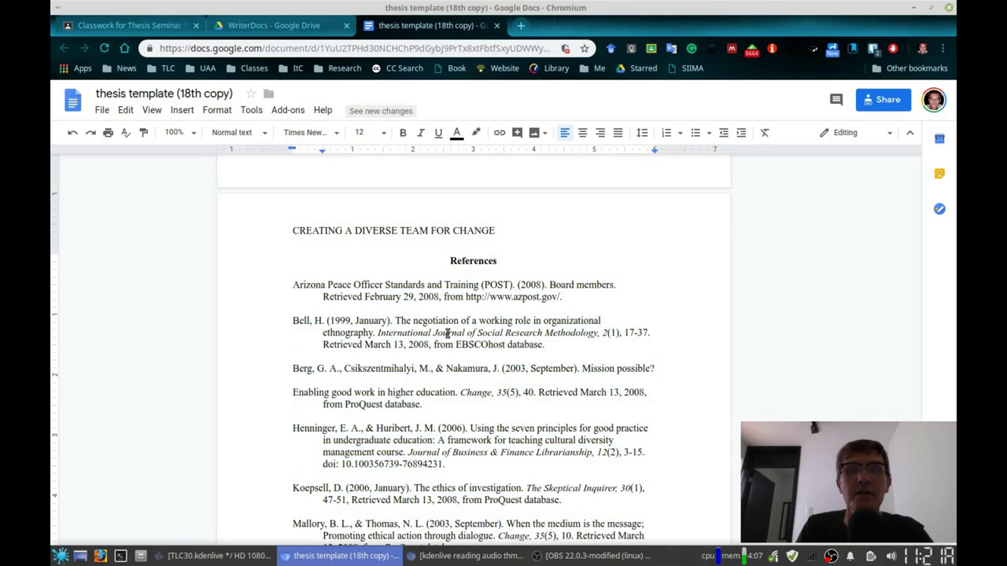
scroll(555, 293, down, 1)
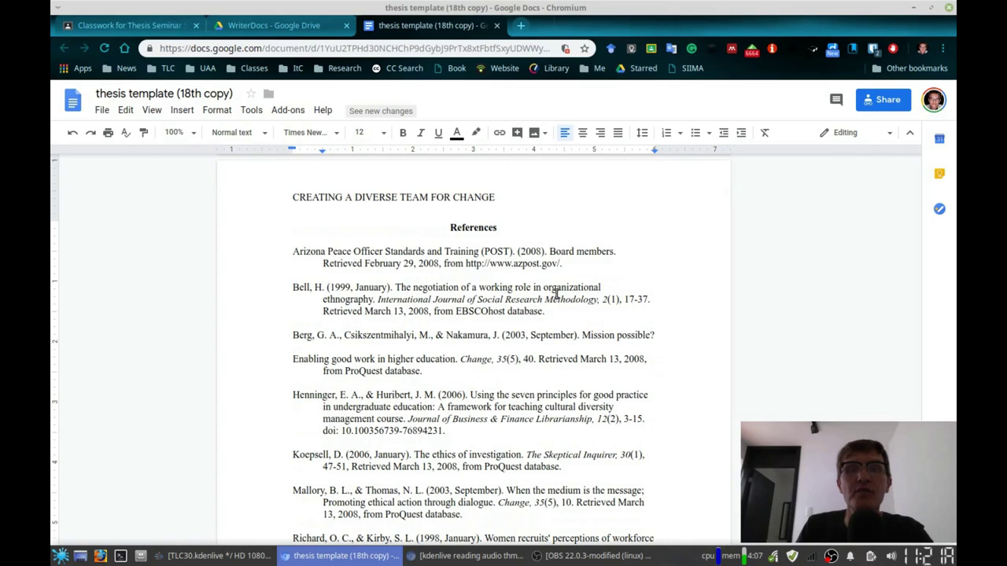
scroll(556, 293, up, 3)
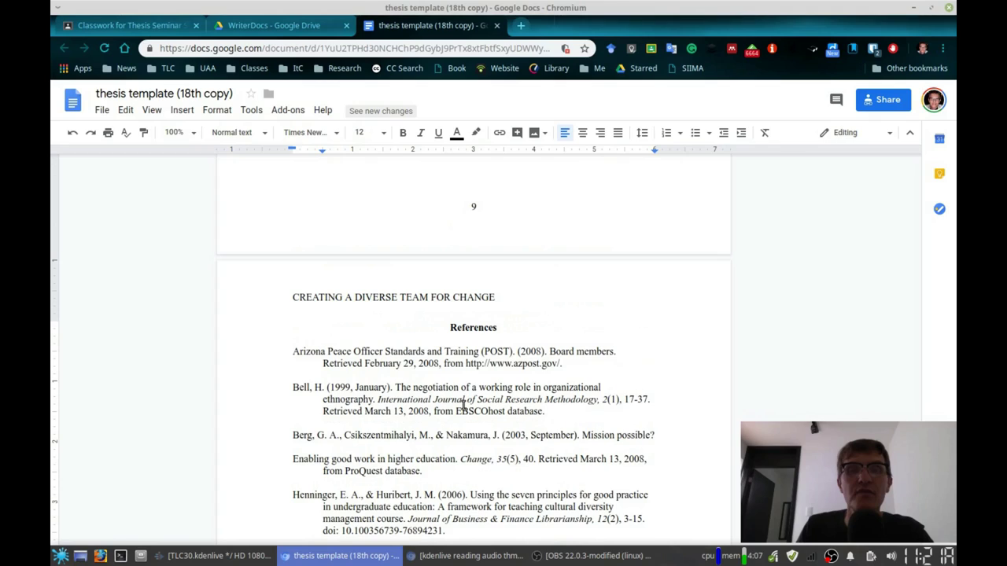
drag(376, 399, 630, 400)
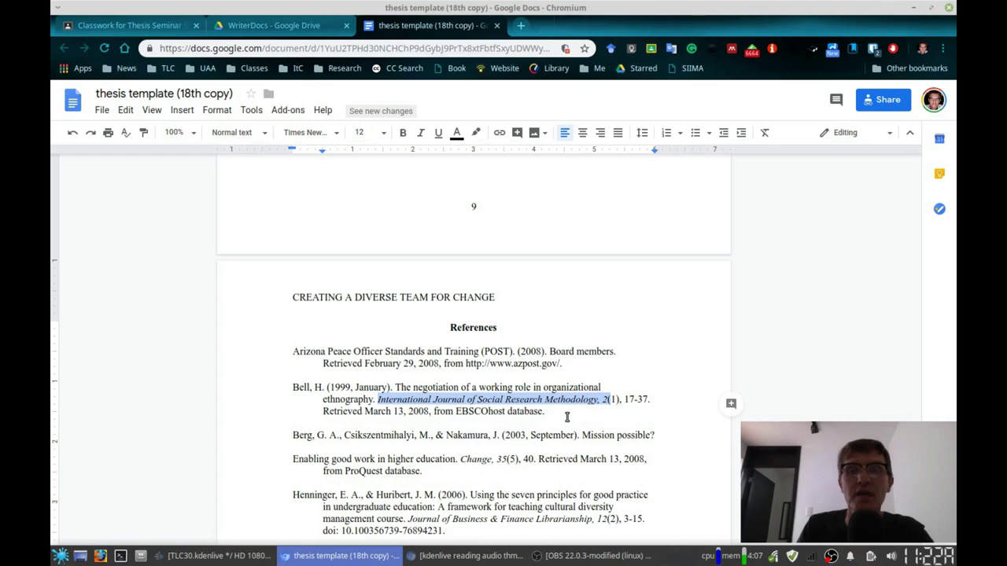
click(397, 421)
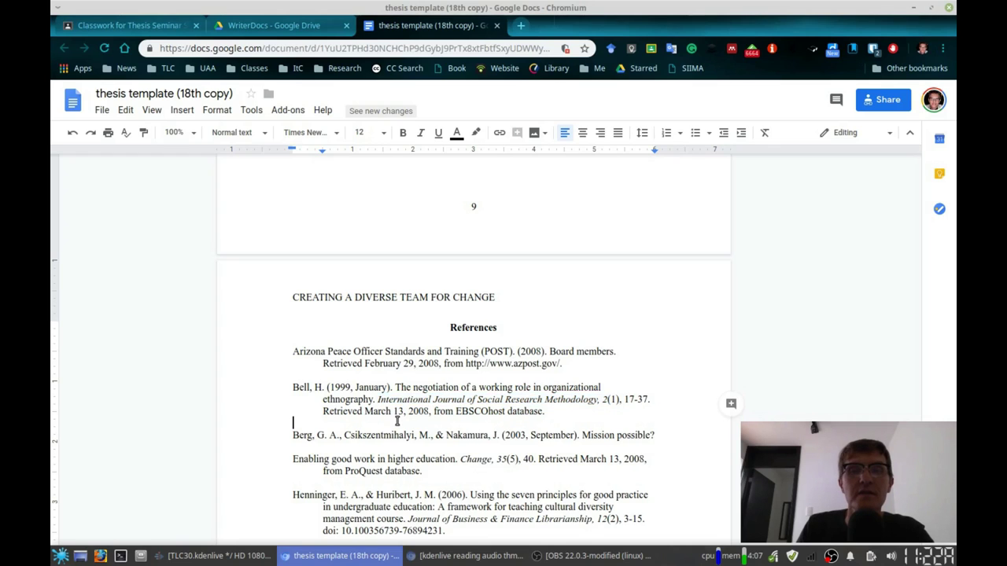
scroll(397, 421, down, 4)
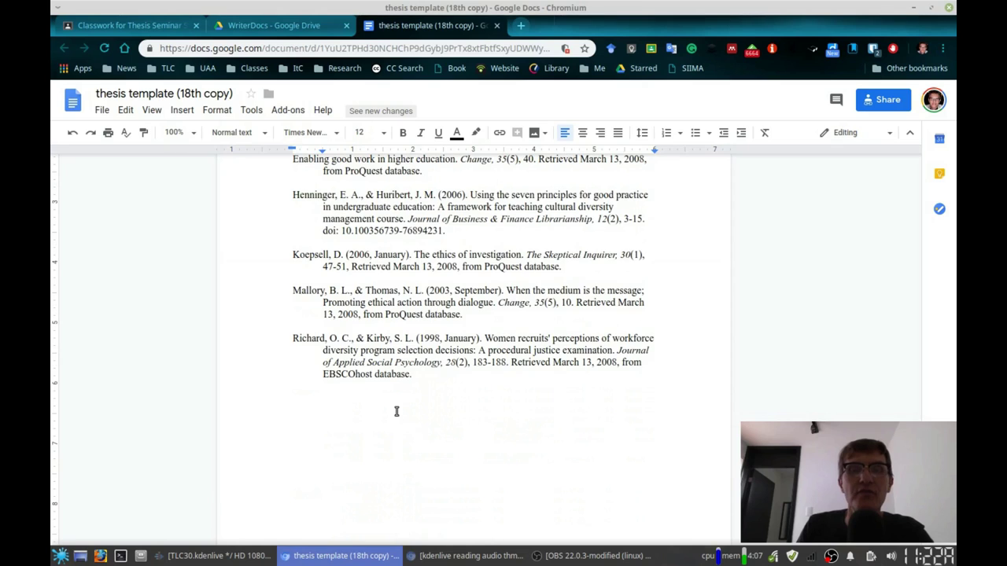
scroll(397, 411, down, 3)
scroll(411, 414, up, 5)
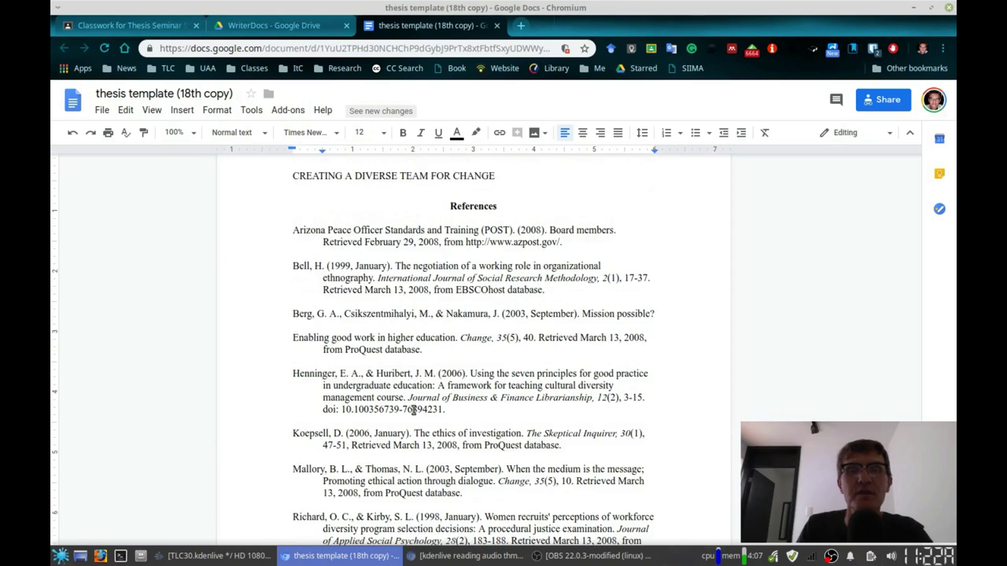
scroll(413, 409, up, 1)
scroll(413, 409, down, 1)
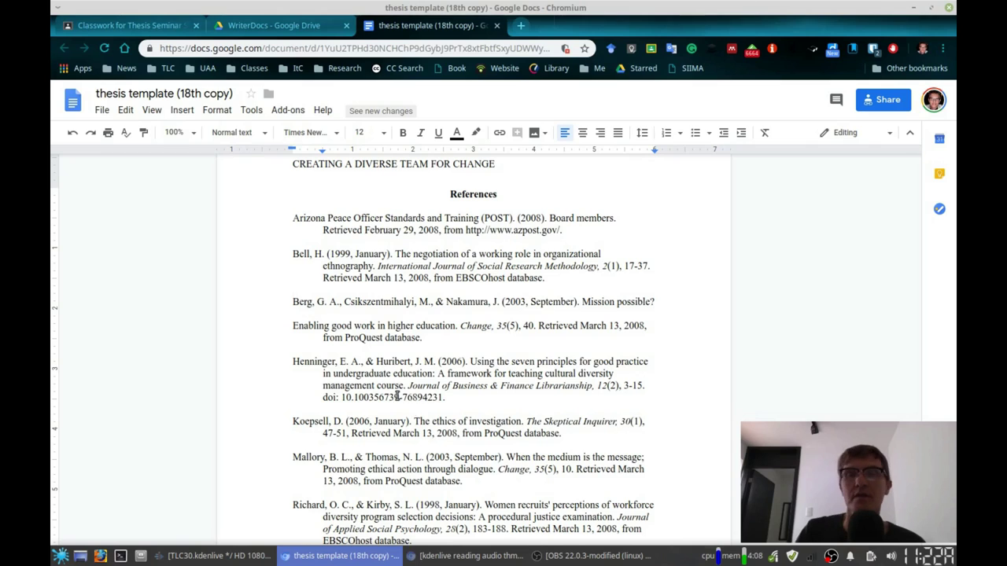
scroll(397, 401, down, 5)
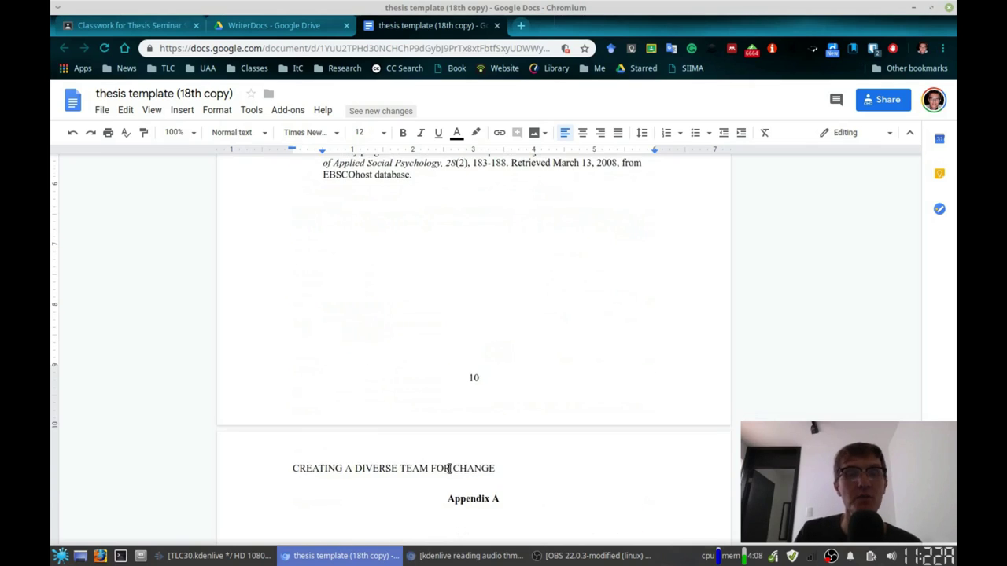
scroll(449, 466, up, 6)
scroll(449, 463, down, 7)
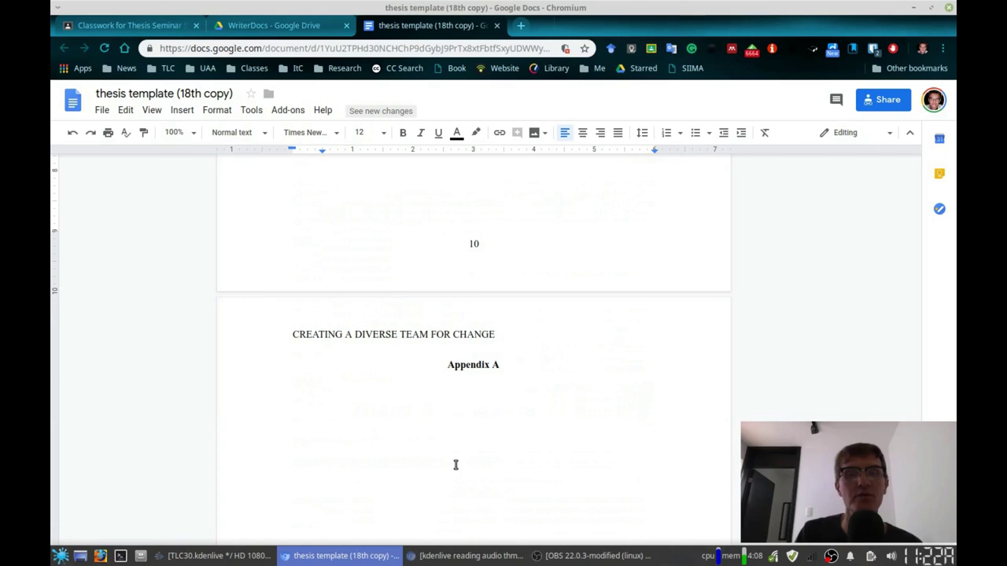
scroll(455, 468, up, 4)
scroll(448, 456, up, 15)
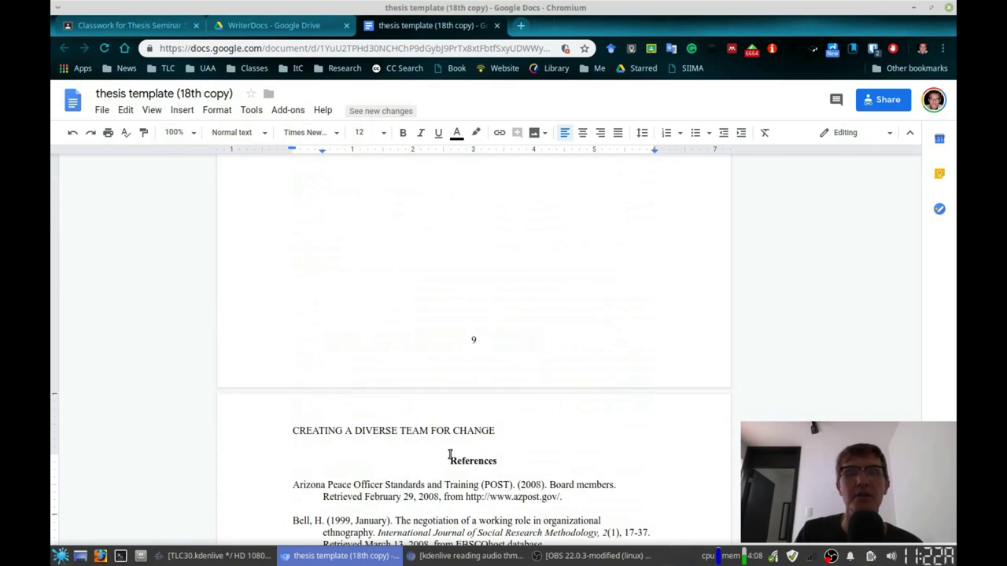
scroll(453, 457, up, 15)
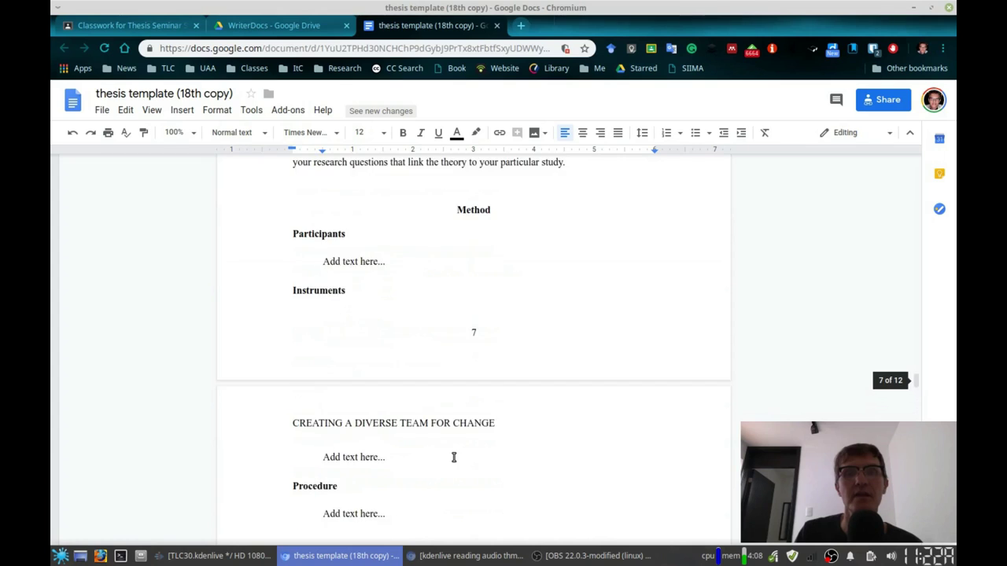
scroll(454, 457, up, 20)
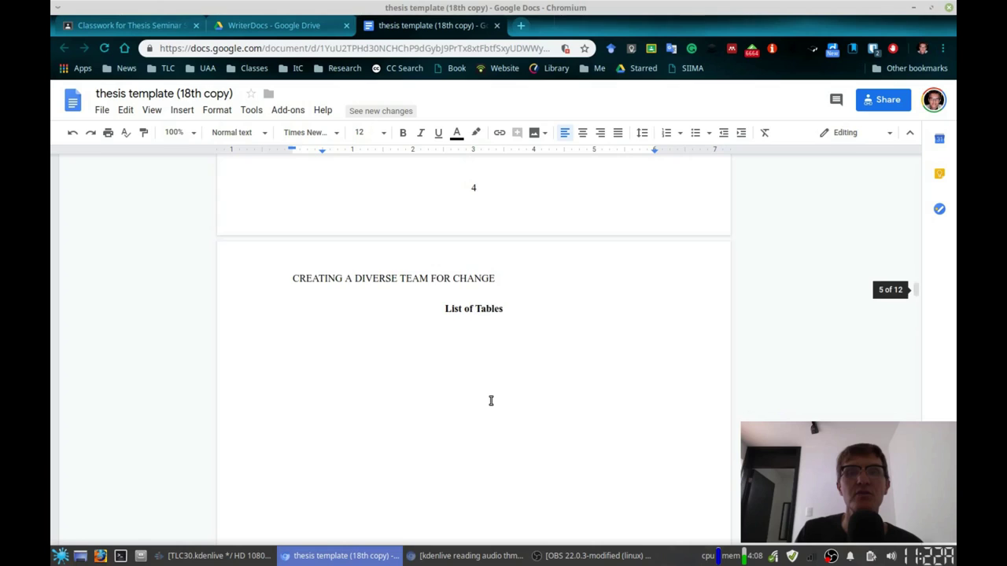
scroll(491, 401, up, 10)
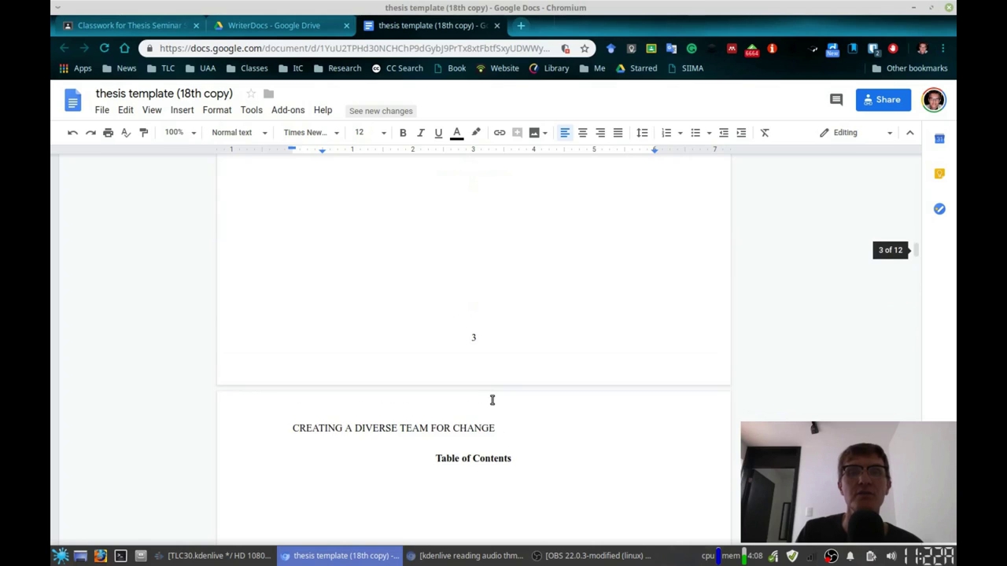
scroll(493, 401, up, 3)
scroll(492, 401, down, 15)
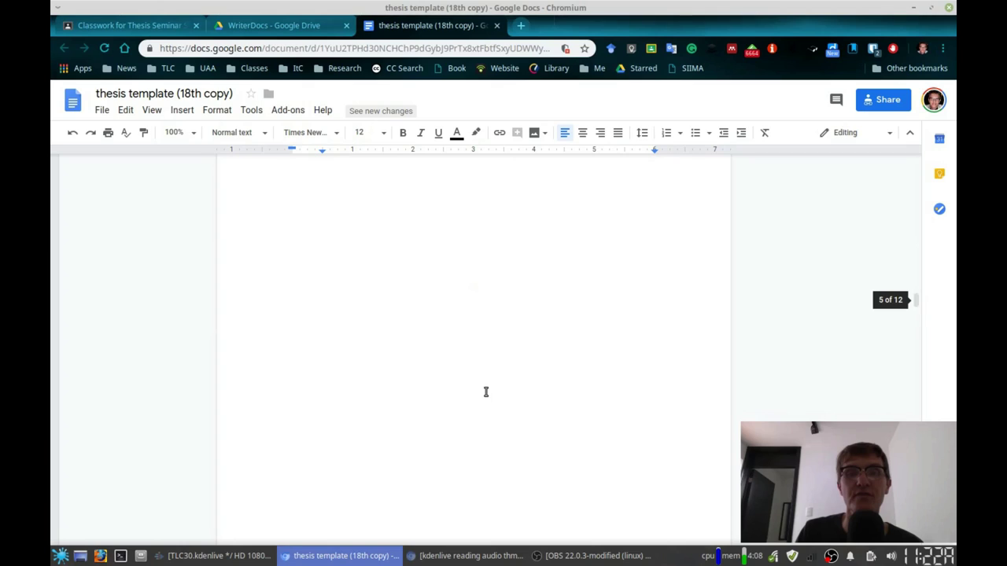